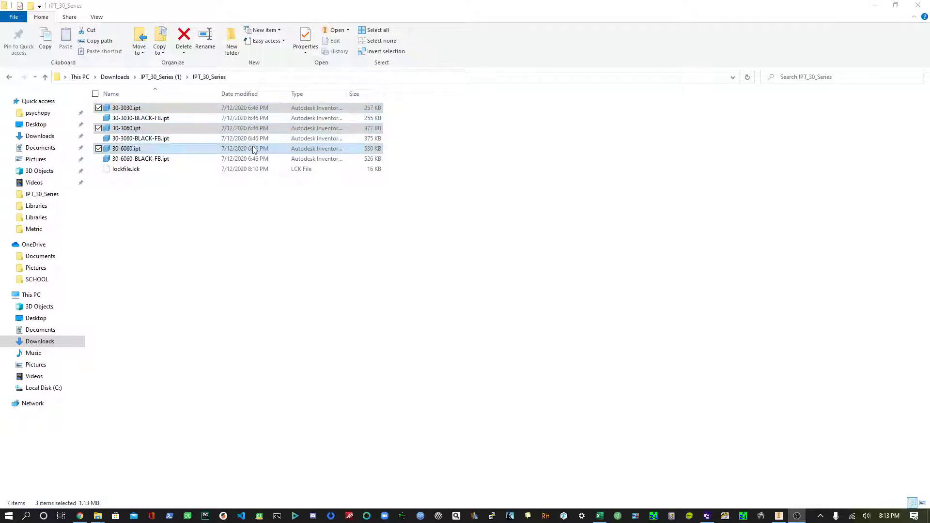
# - Minimize File Explorer so the opened 30-3030.ipt part shows in Inventor
pyautogui.click(868, 6)
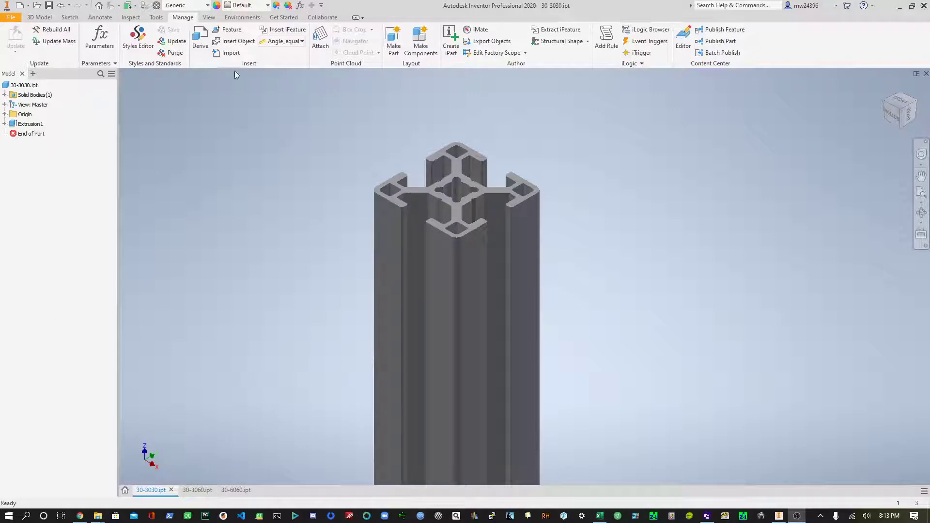
# - In the Parameters table, add user parameter Length at 1 mm, flagged for export
pyautogui.click(98, 36)
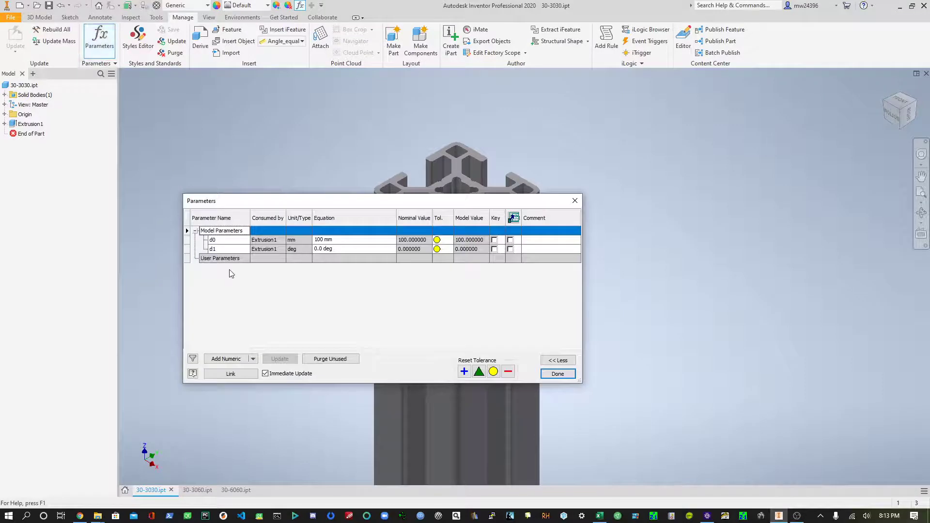
pyautogui.click(224, 259)
pyautogui.click(224, 359)
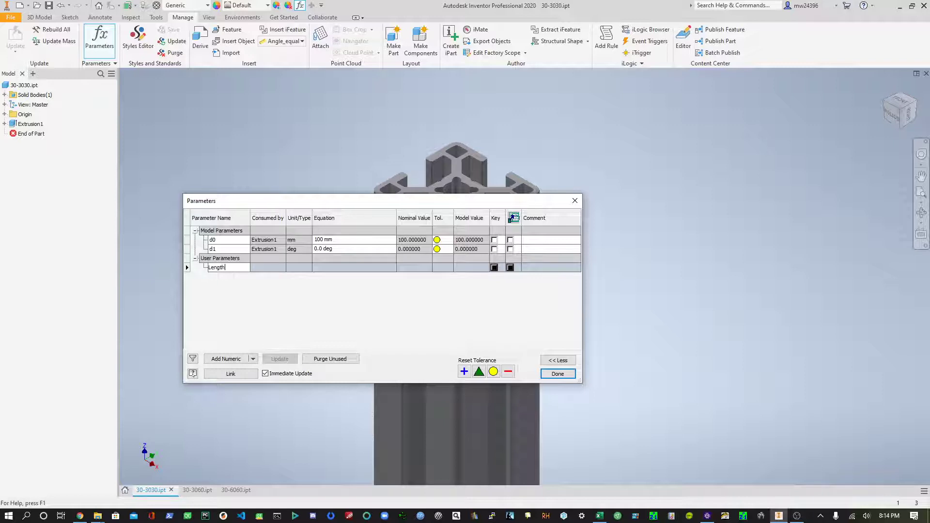
pyautogui.press('Return')
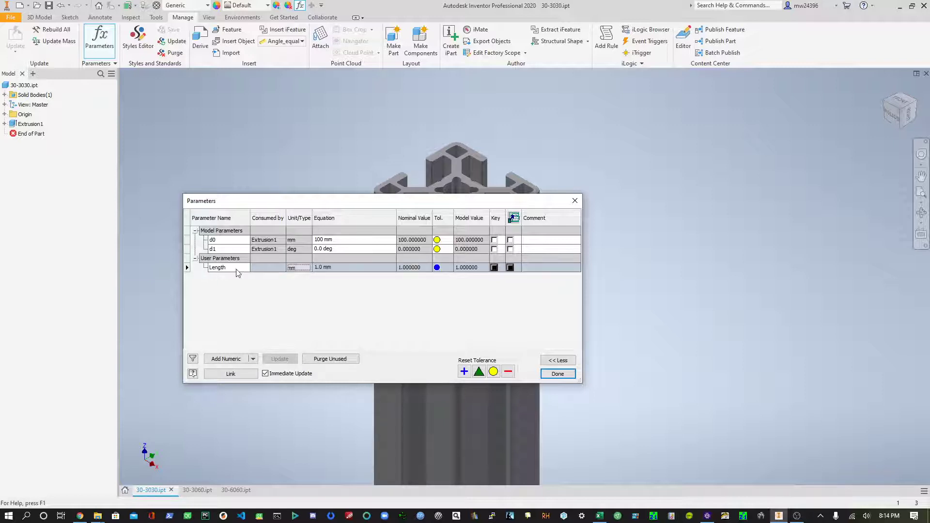
pyautogui.press('Tab')
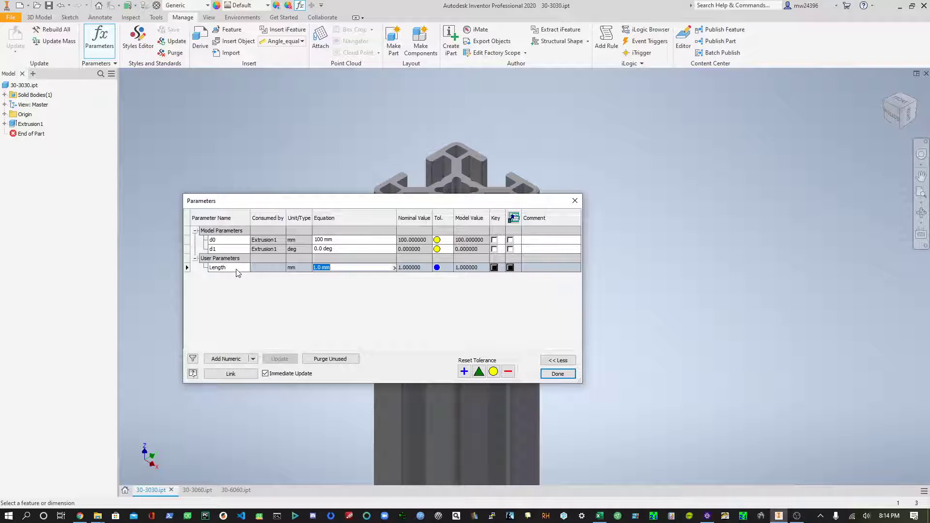
pyautogui.click(511, 268)
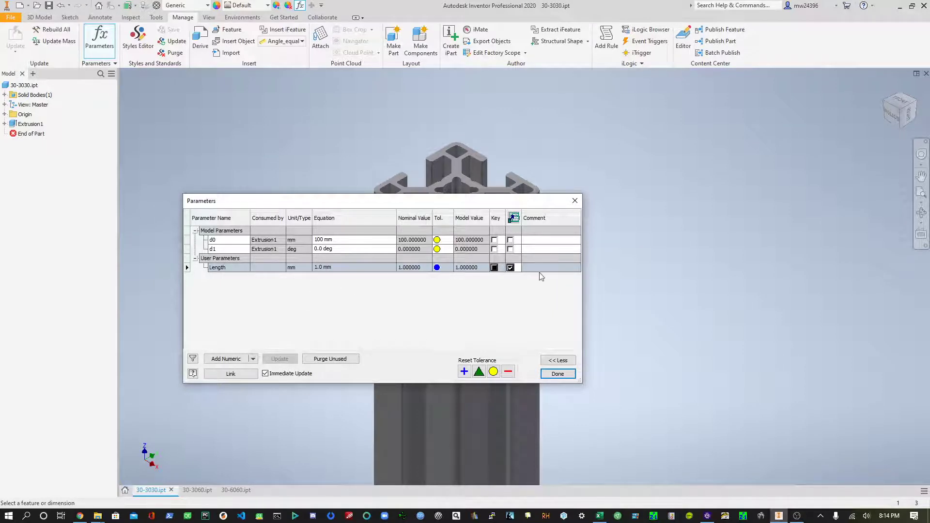
# - Add user parameters Width and Height at 30 mm each, both flagged for export
pyautogui.click(226, 359)
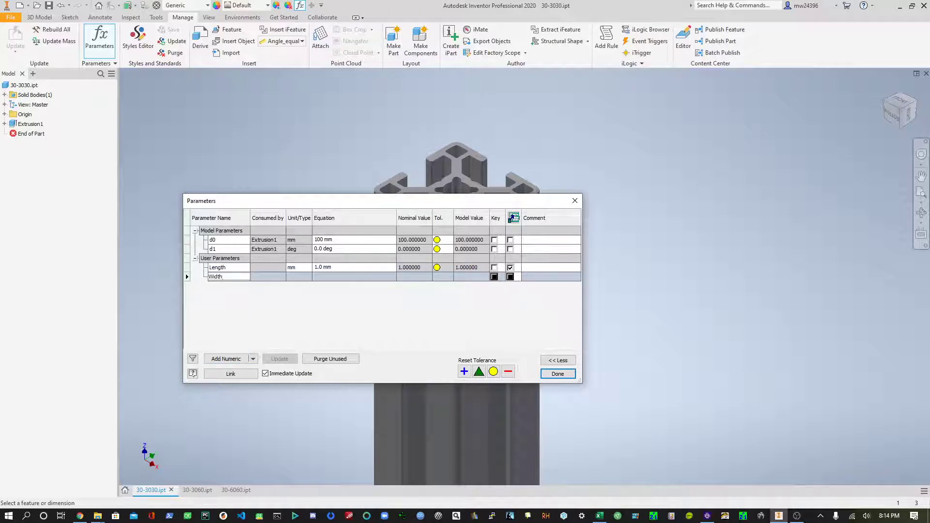
pyautogui.press('Return')
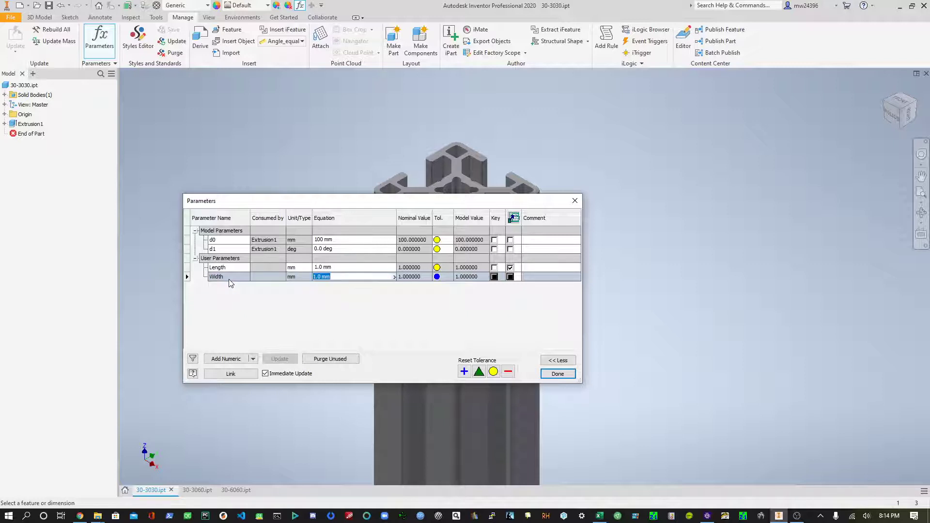
pyautogui.write('30')
pyautogui.click(511, 277)
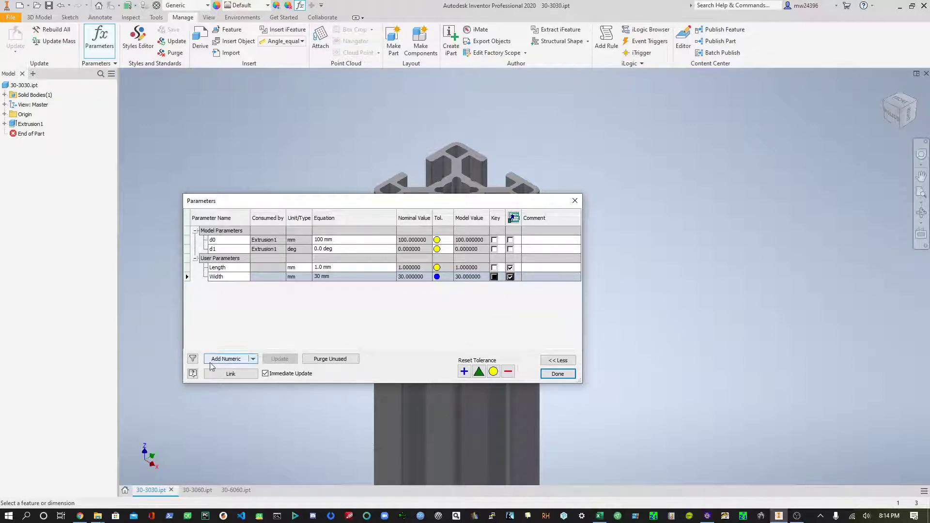
pyautogui.click(234, 362)
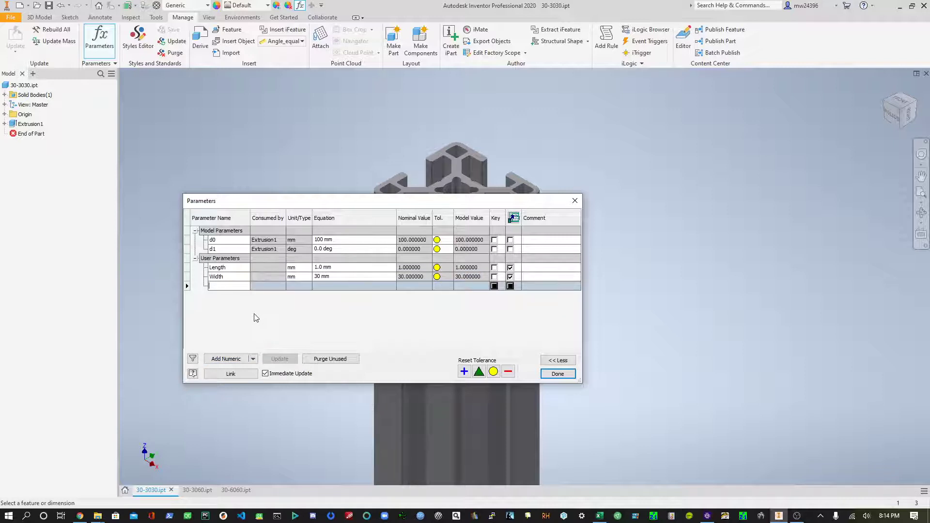
pyautogui.write('Height')
pyautogui.press('Tab')
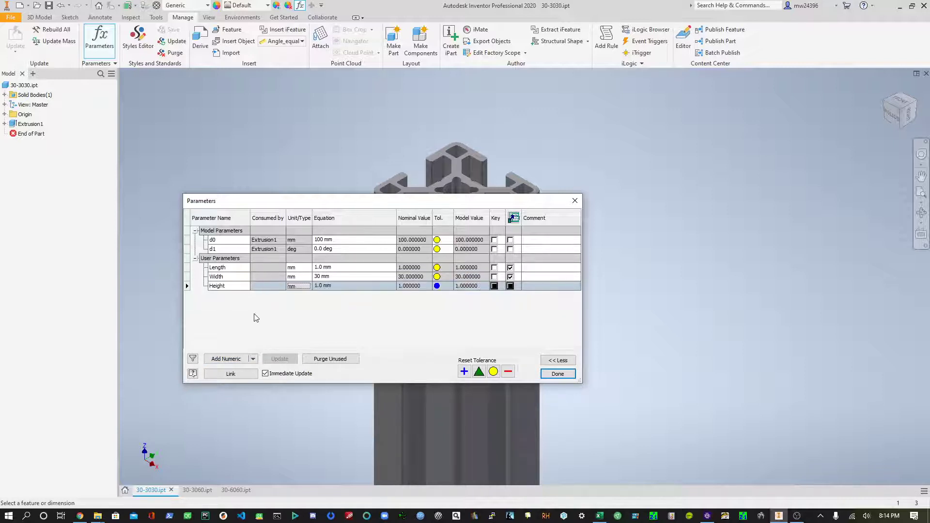
pyautogui.write('30')
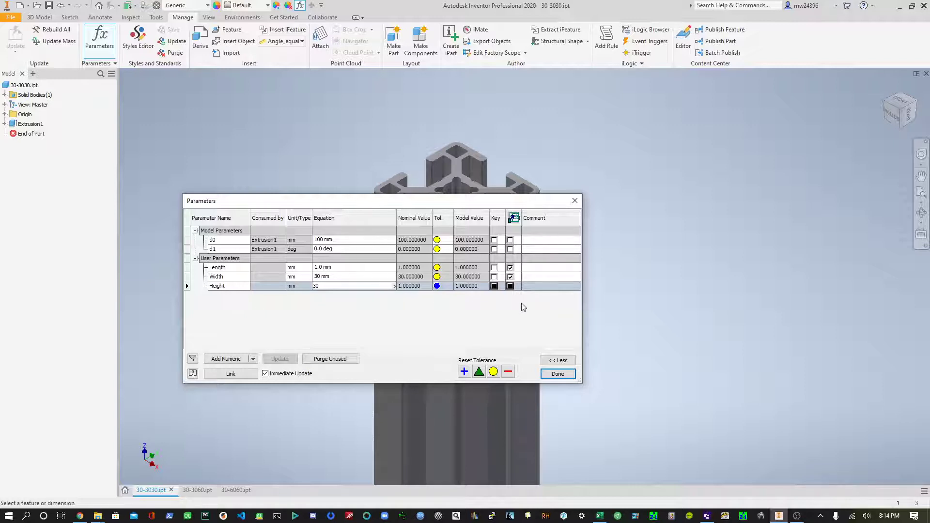
pyautogui.click(510, 286)
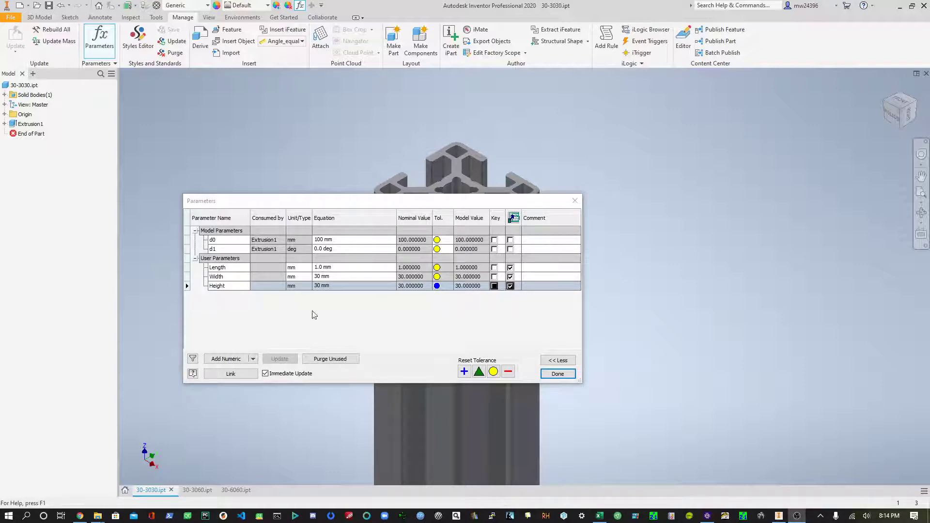
# - Clear export on Height, Width and Length, and set d0's equation to Length
pyautogui.click(510, 286)
pyautogui.click(511, 277)
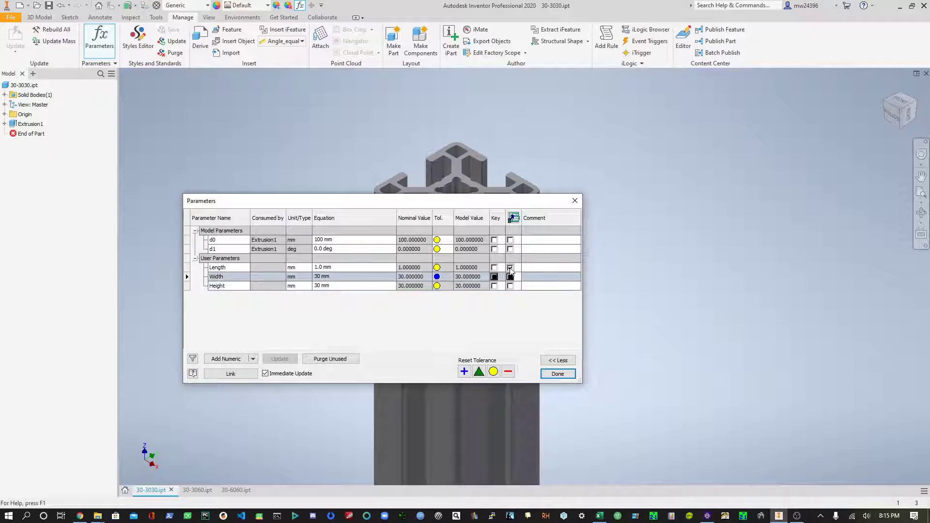
pyautogui.click(510, 267)
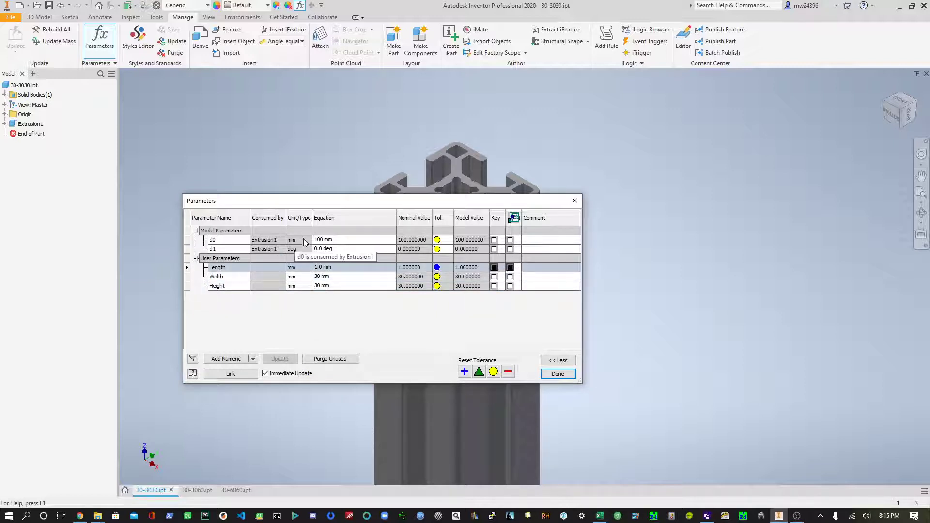
pyautogui.click(344, 239)
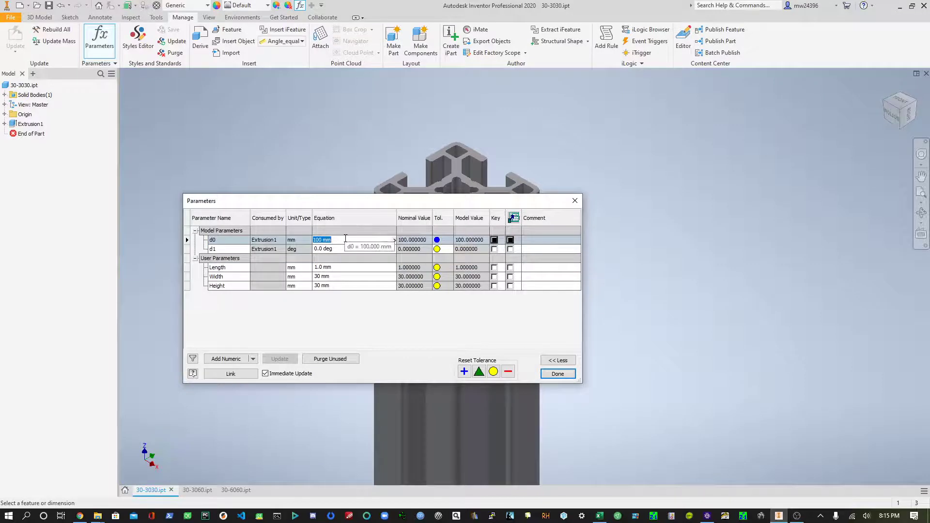
pyautogui.write('Length')
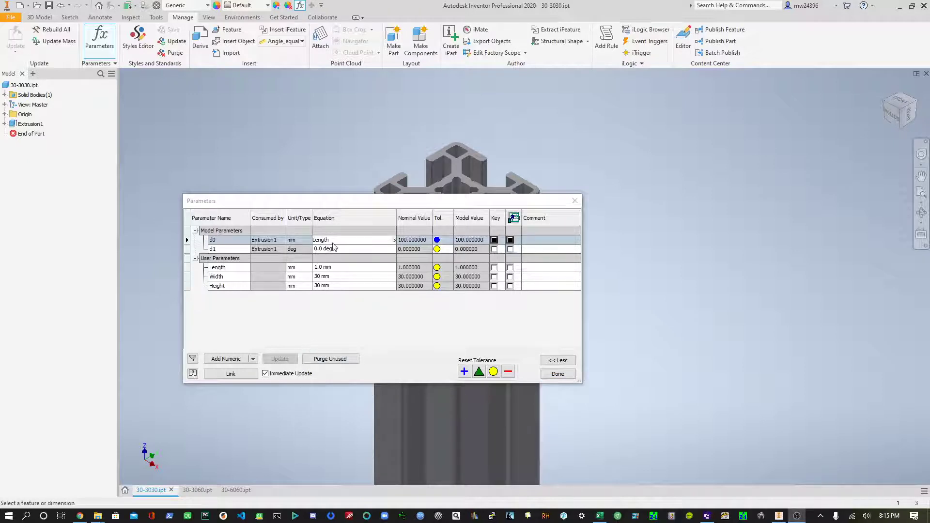
# - Close the Parameters table, applying the d0 = Length change
pyautogui.click(557, 374)
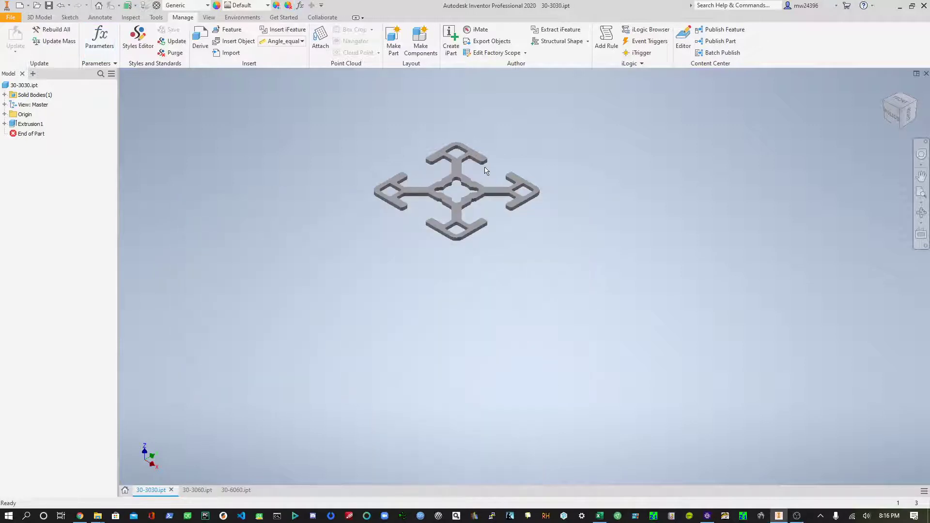
pyautogui.scroll(2, 486, 170)
pyautogui.scroll(-6, 478, 170)
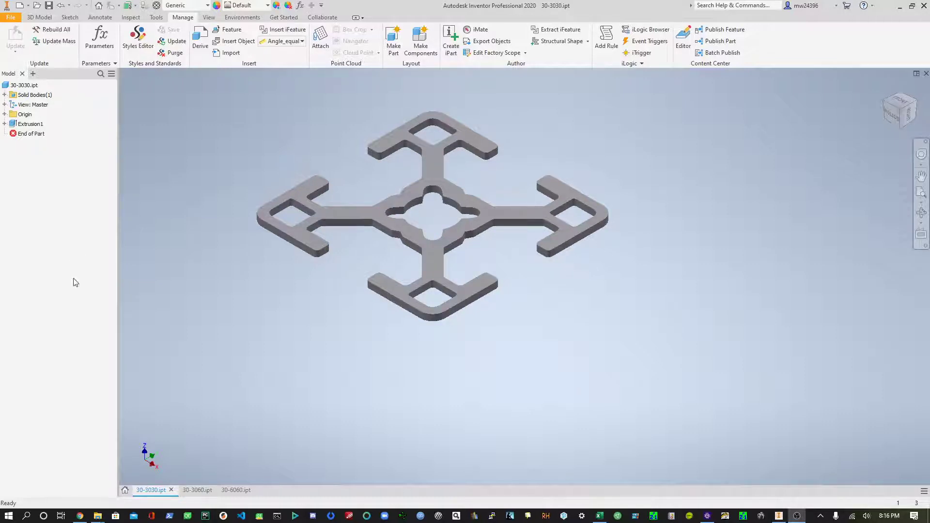
# - Set the 30-3030 part's material to Aluminum 6061 in iProperties and apply it
pyautogui.click(22, 86)
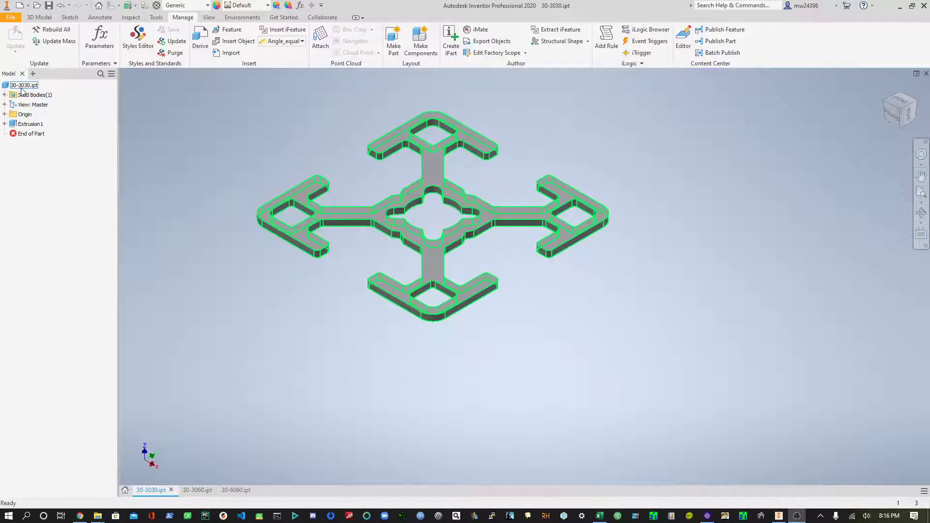
pyautogui.rightClick(21, 88)
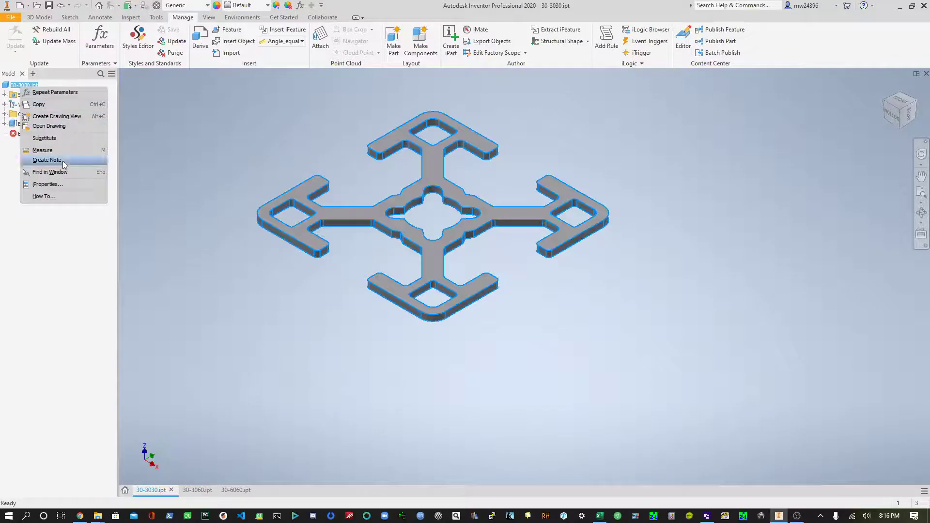
pyautogui.click(48, 184)
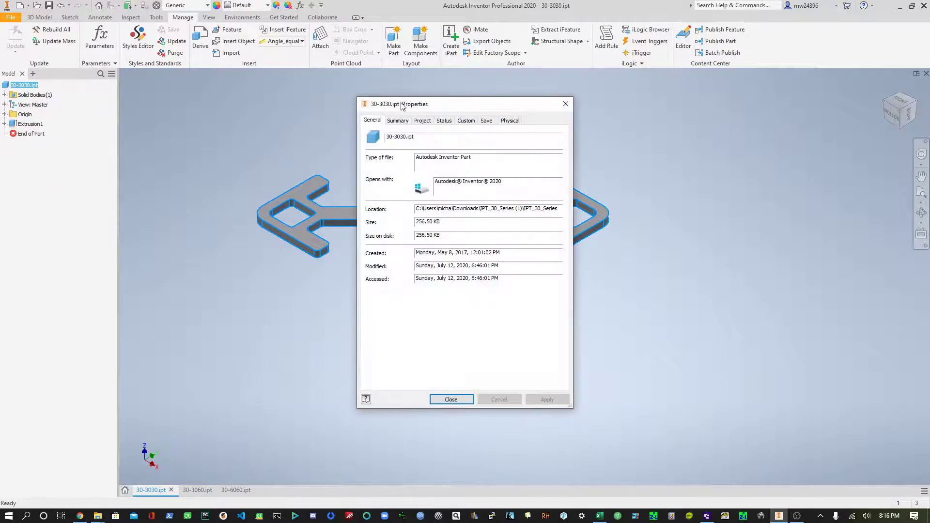
pyautogui.click(511, 121)
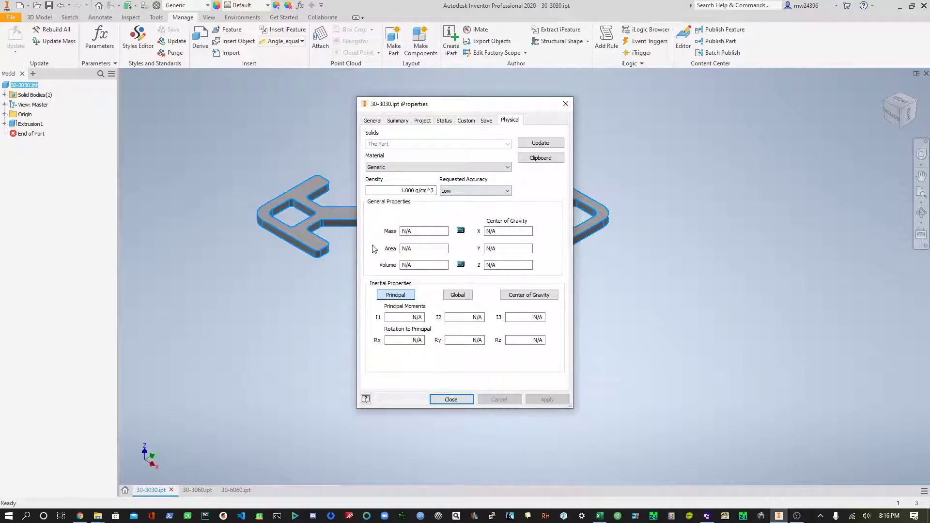
pyautogui.click(418, 167)
pyautogui.moveTo(510, 245); pyautogui.dragTo(510, 206)
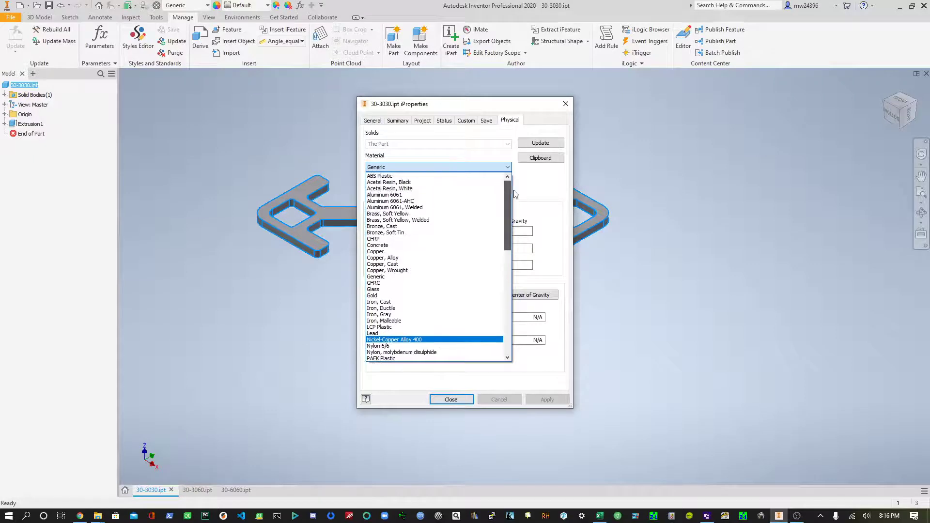
pyautogui.click(475, 195)
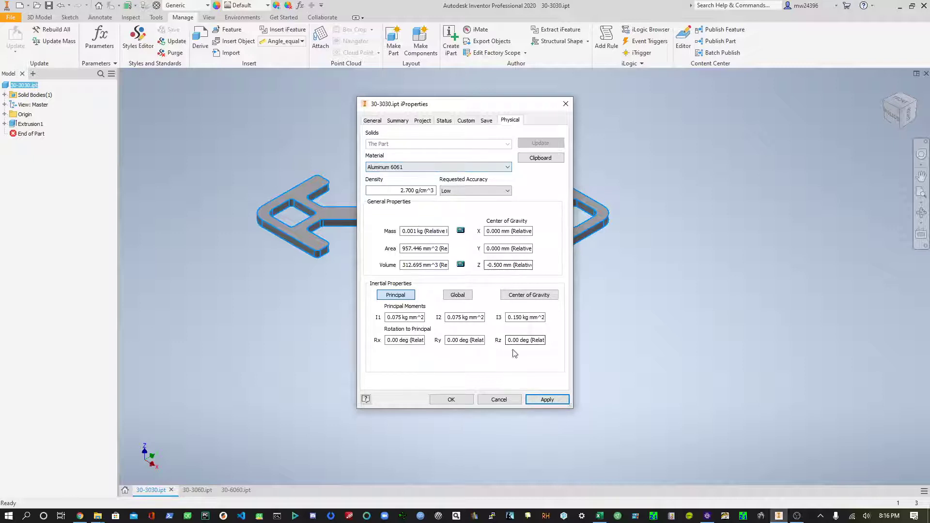
pyautogui.click(550, 402)
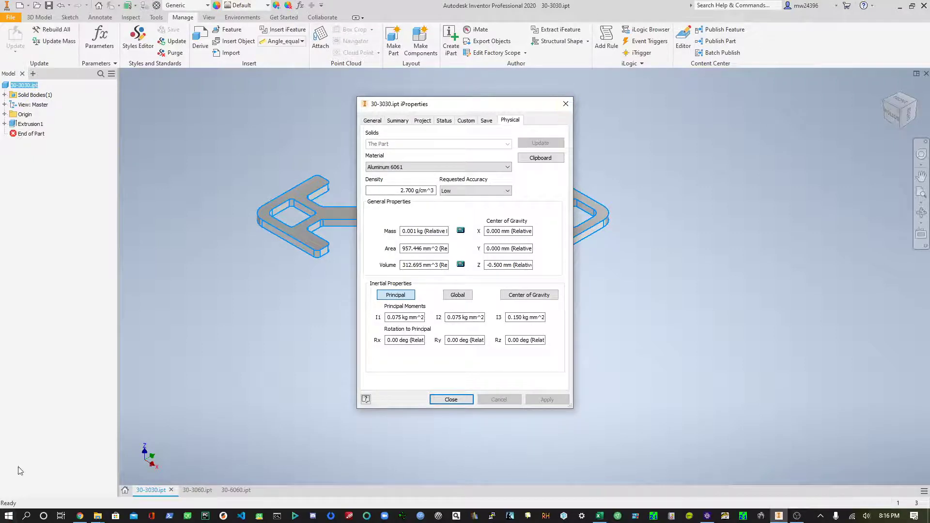
# - Start Structural Shape authoring with category 8020 and the extrusion as base geometry
pyautogui.click(460, 399)
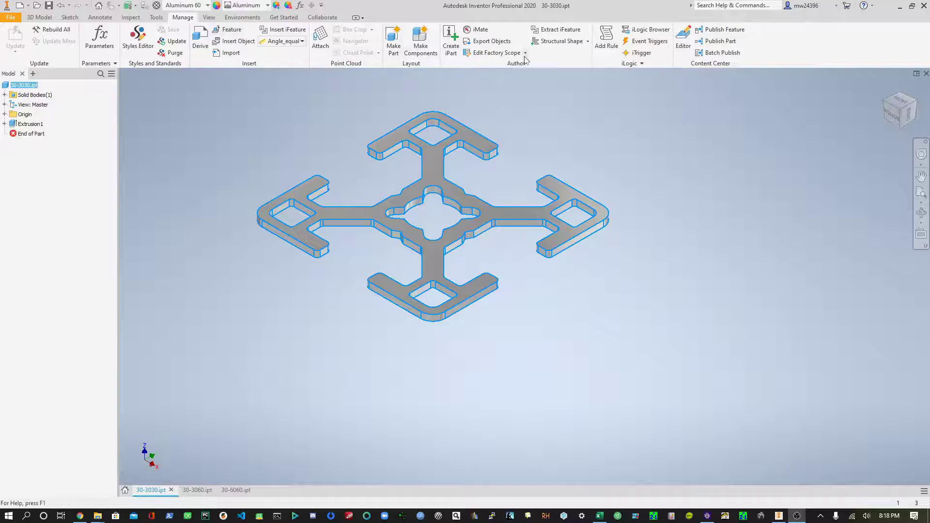
pyautogui.click(588, 41)
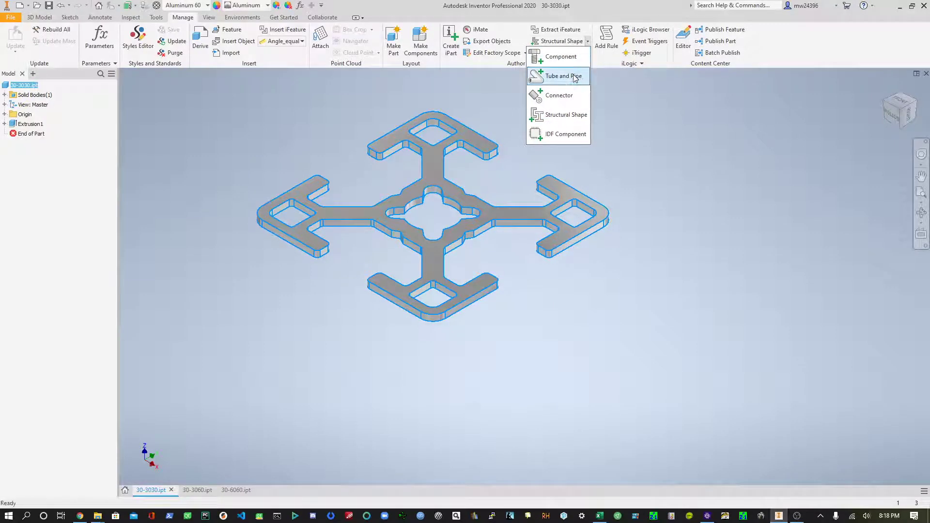
pyautogui.click(576, 115)
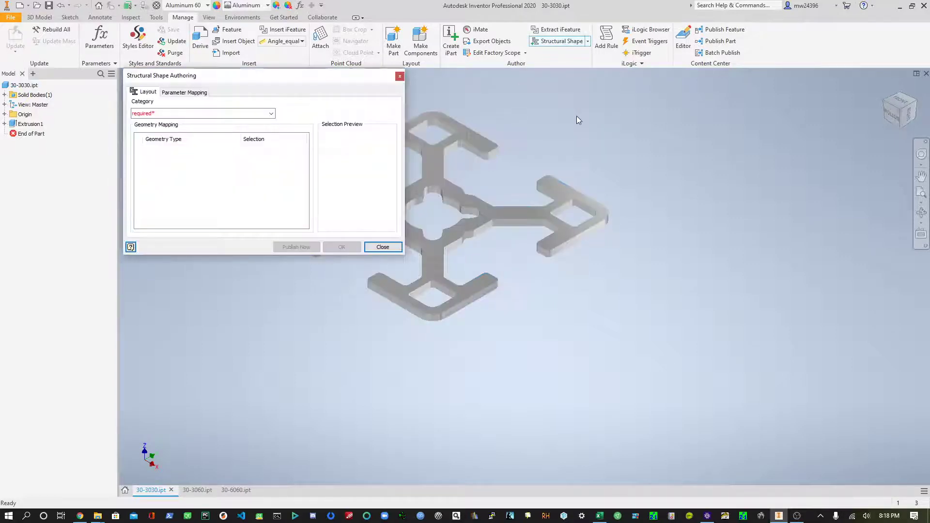
pyautogui.click(228, 114)
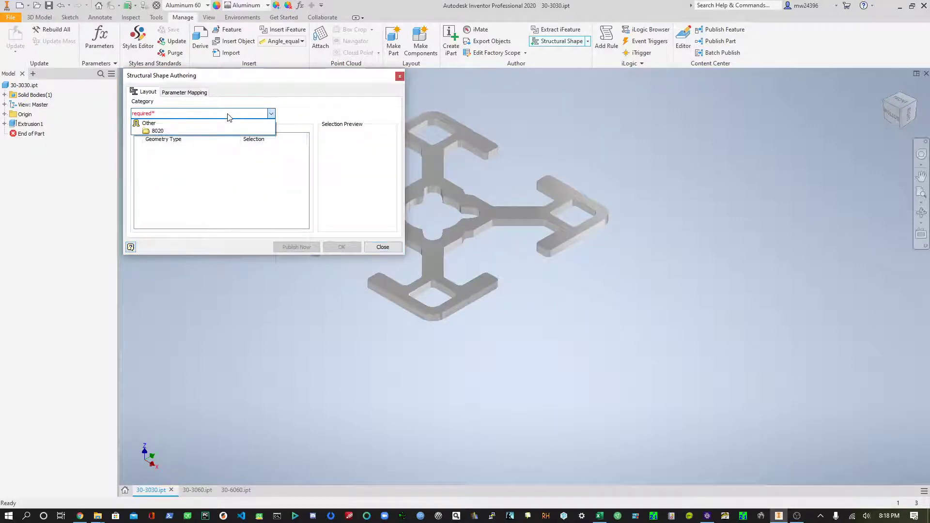
pyautogui.click(213, 124)
pyautogui.click(211, 124)
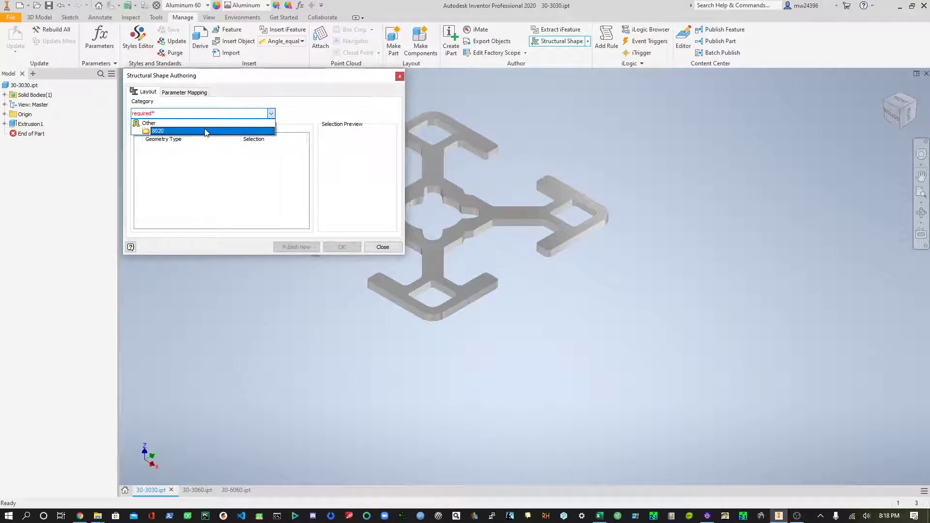
pyautogui.click(205, 132)
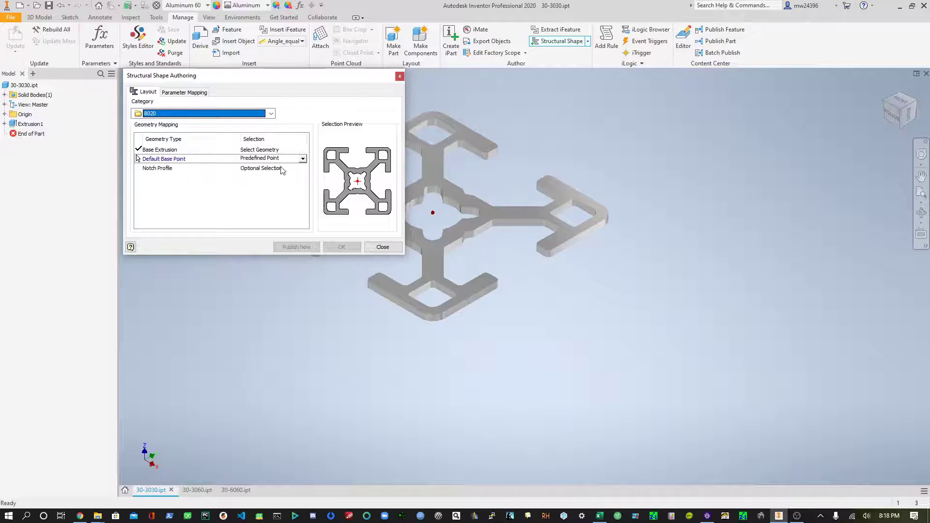
pyautogui.click(251, 151)
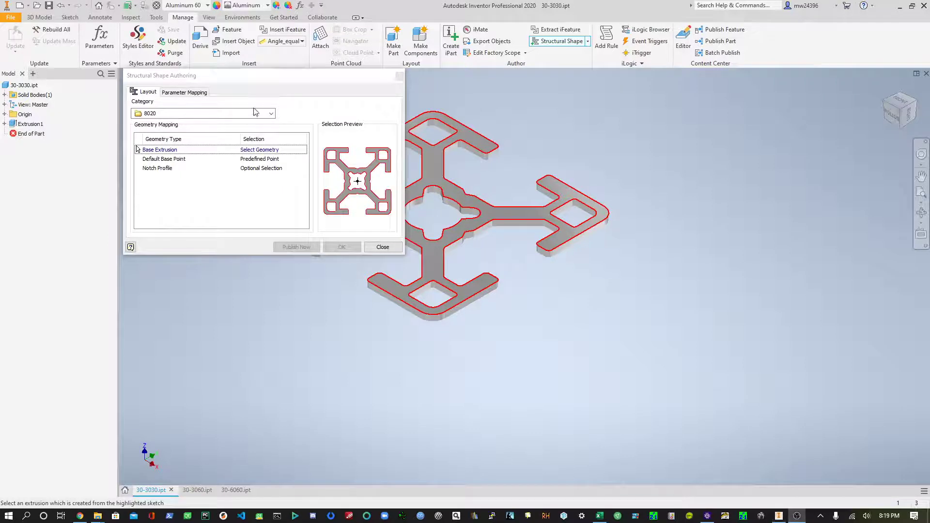
# - Map Base Length to the Length user parameter, finish authoring, and dismiss the log
pyautogui.click(173, 93)
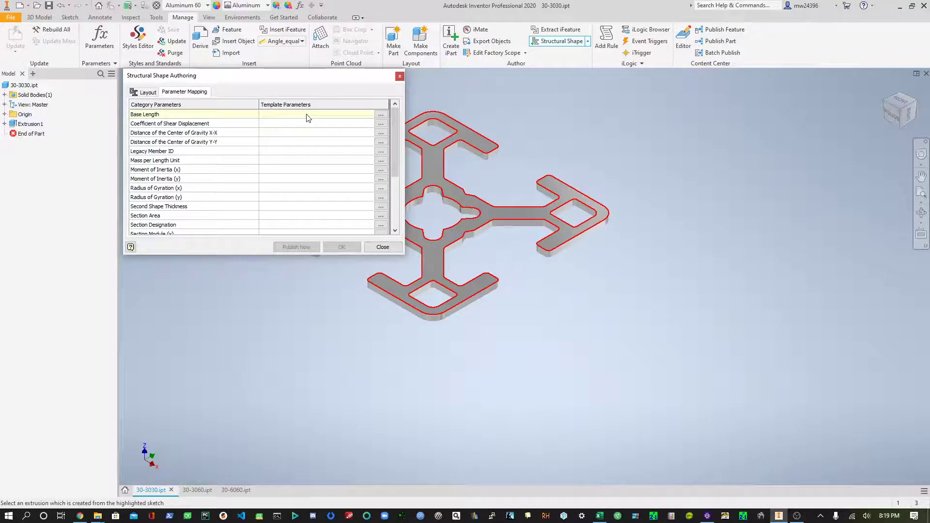
pyautogui.click(381, 114)
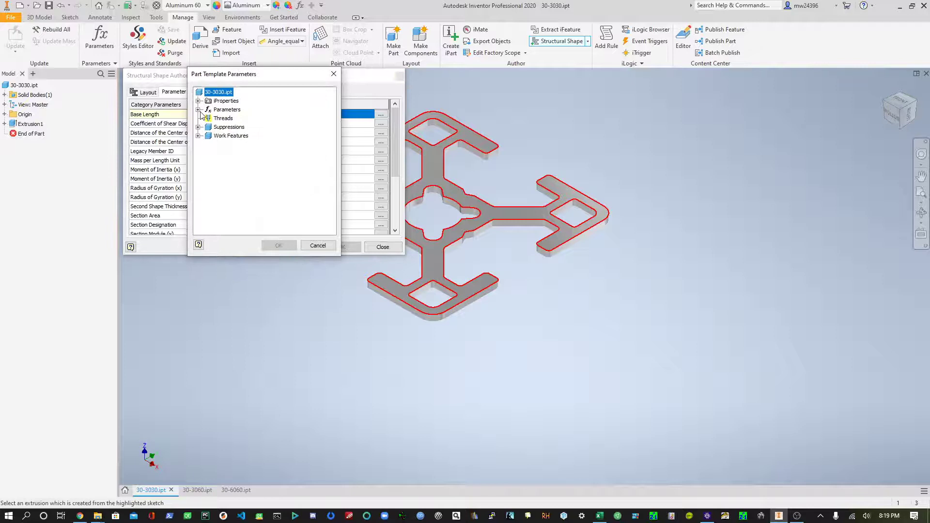
pyautogui.click(199, 109)
pyautogui.click(207, 127)
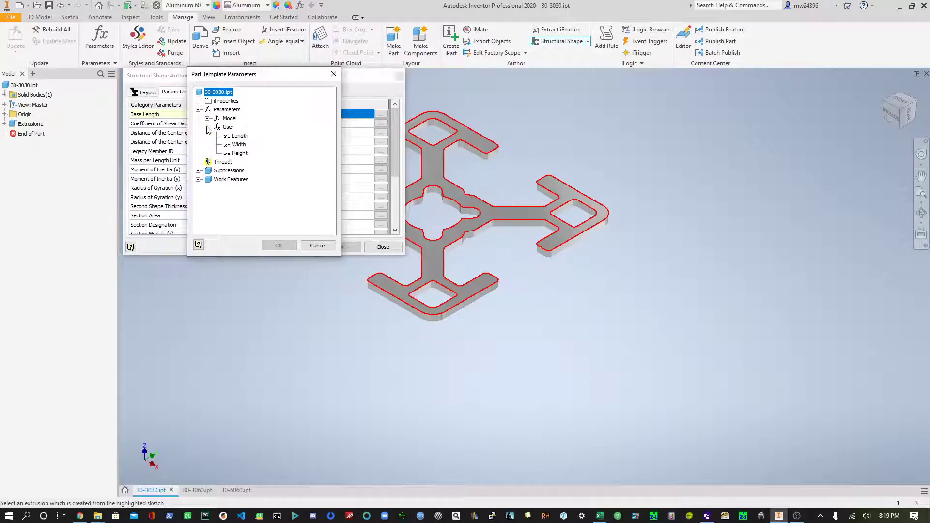
pyautogui.click(238, 137)
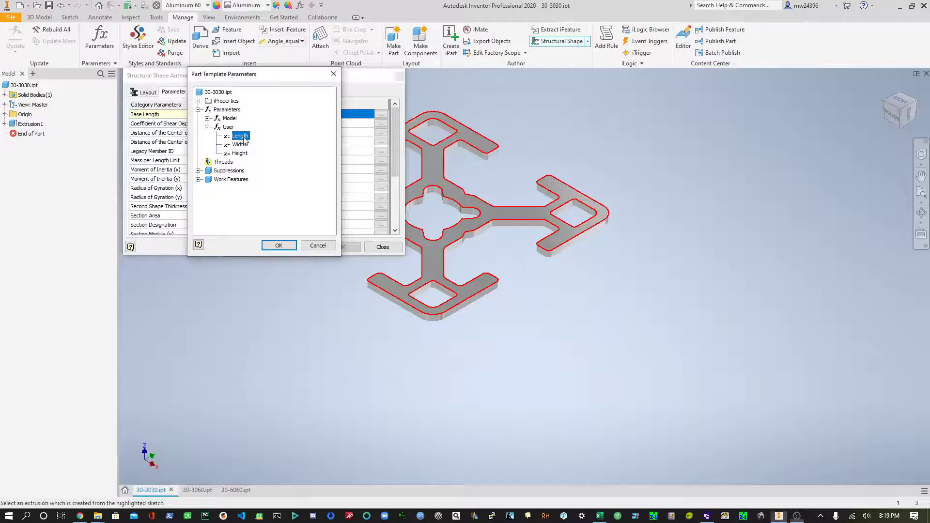
pyautogui.click(278, 246)
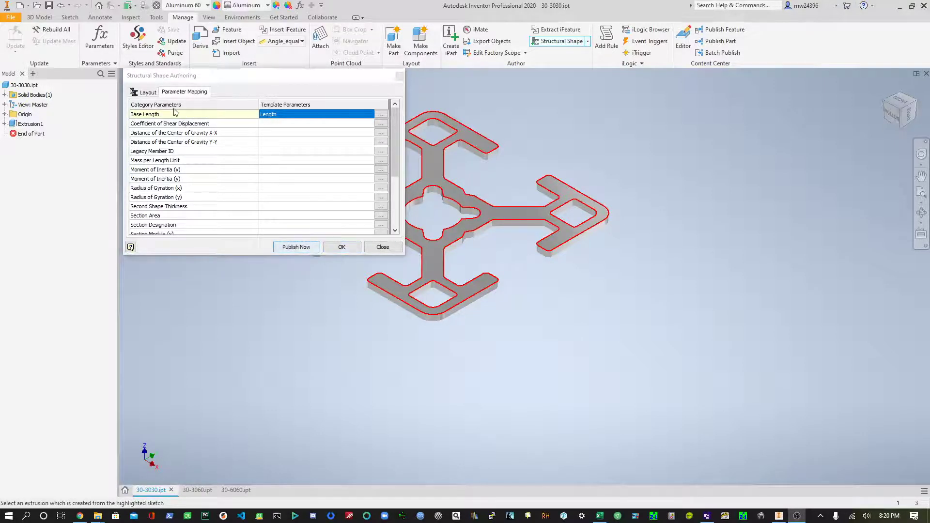
pyautogui.click(146, 92)
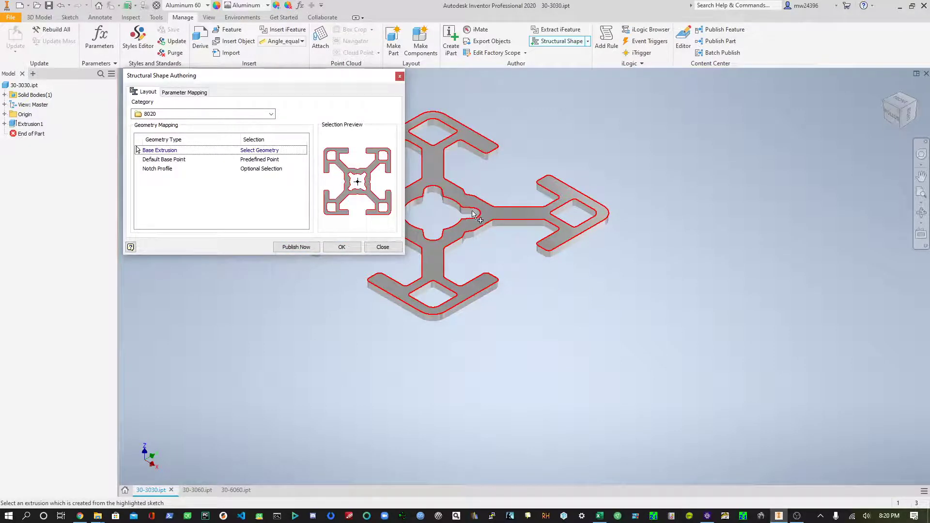
pyautogui.click(199, 94)
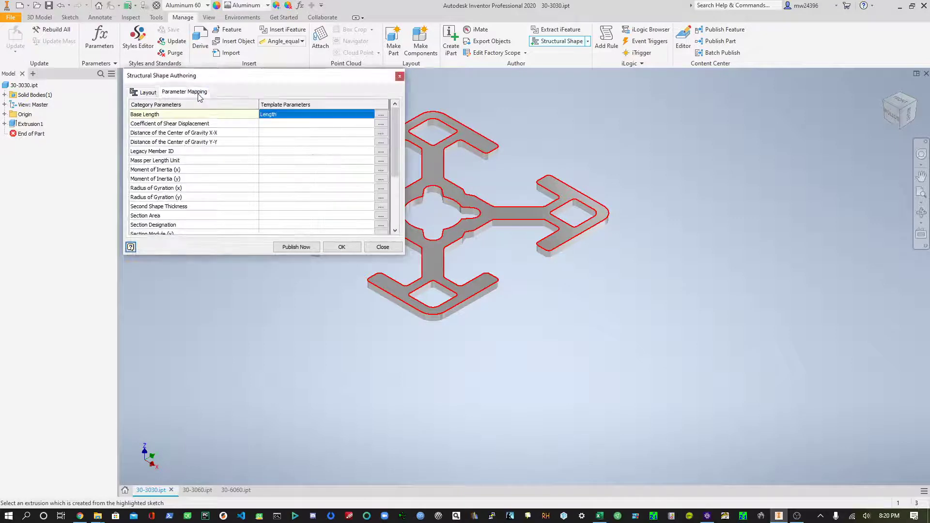
pyautogui.click(335, 249)
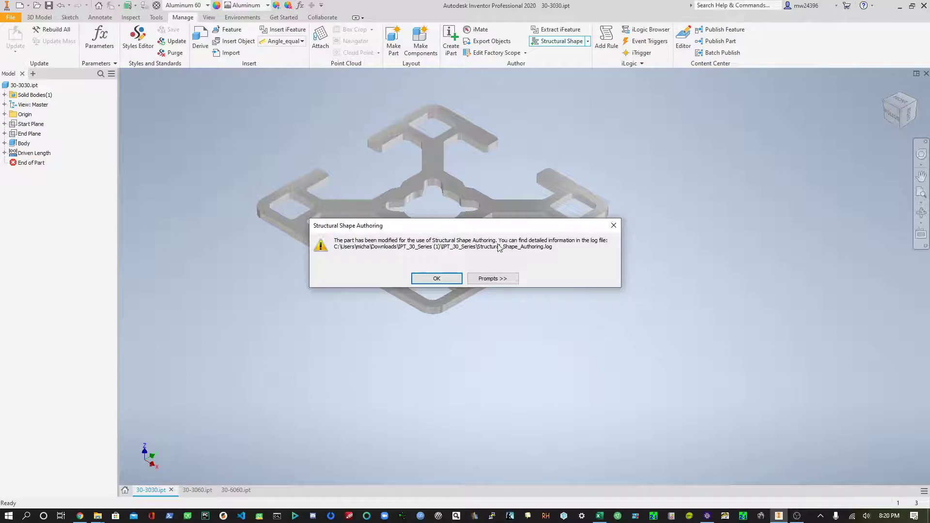
pyautogui.click(436, 278)
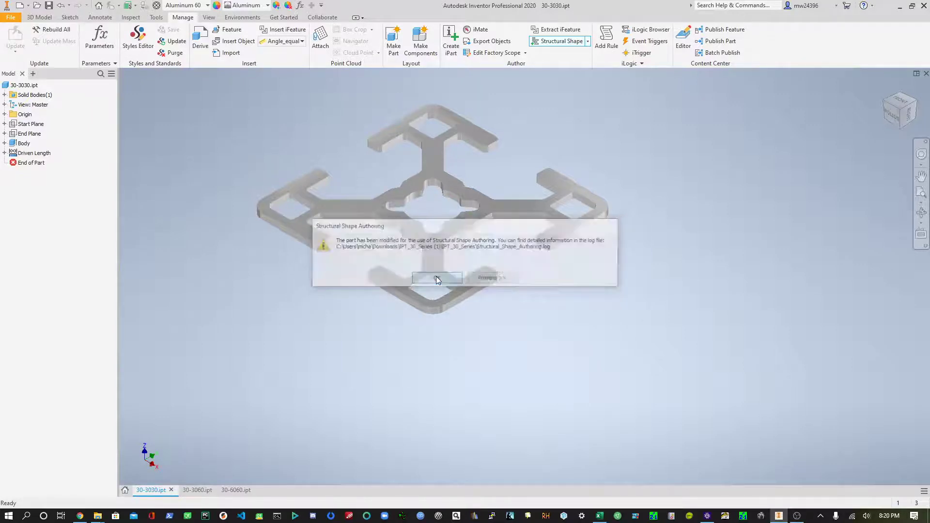
# - Publish to library 8020 in English, category 8020, with Part Number as key column
pyautogui.click(420, 196)
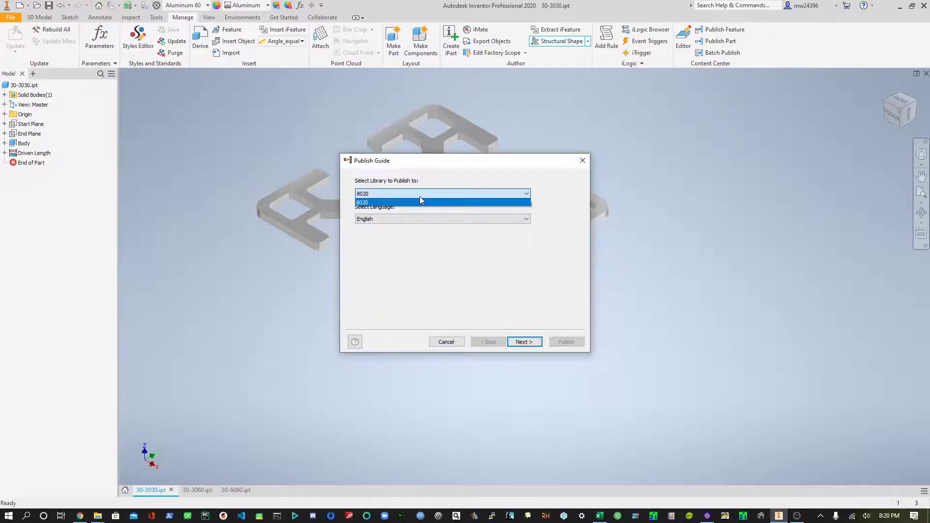
pyautogui.click(420, 196)
pyautogui.click(407, 219)
pyautogui.click(409, 225)
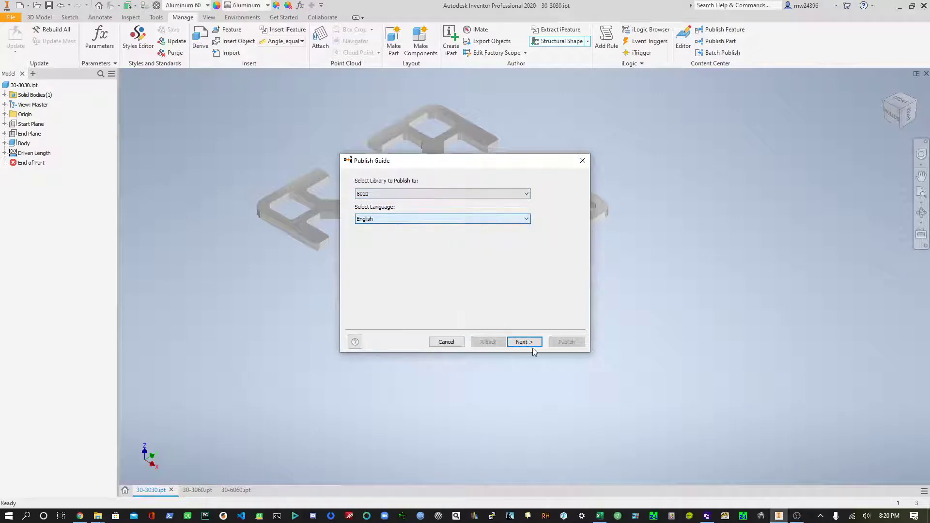
pyautogui.click(531, 343)
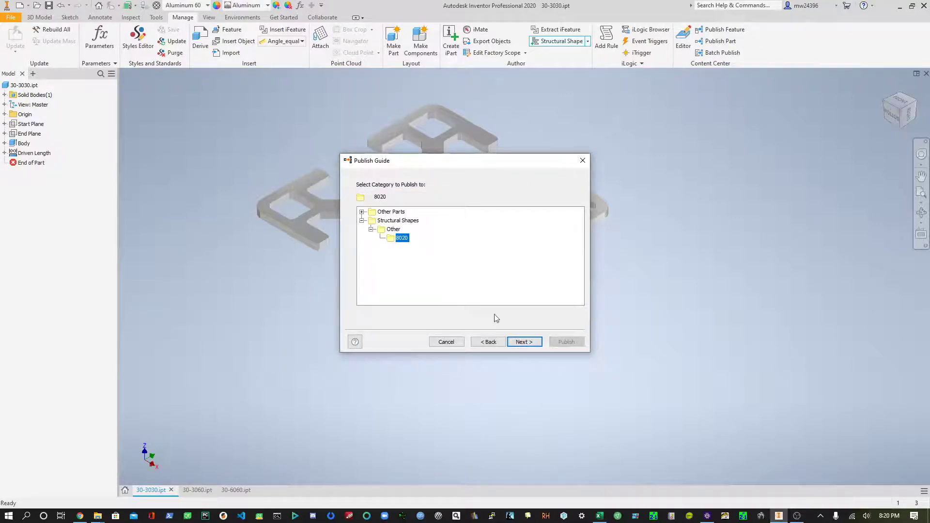
pyautogui.click(526, 341)
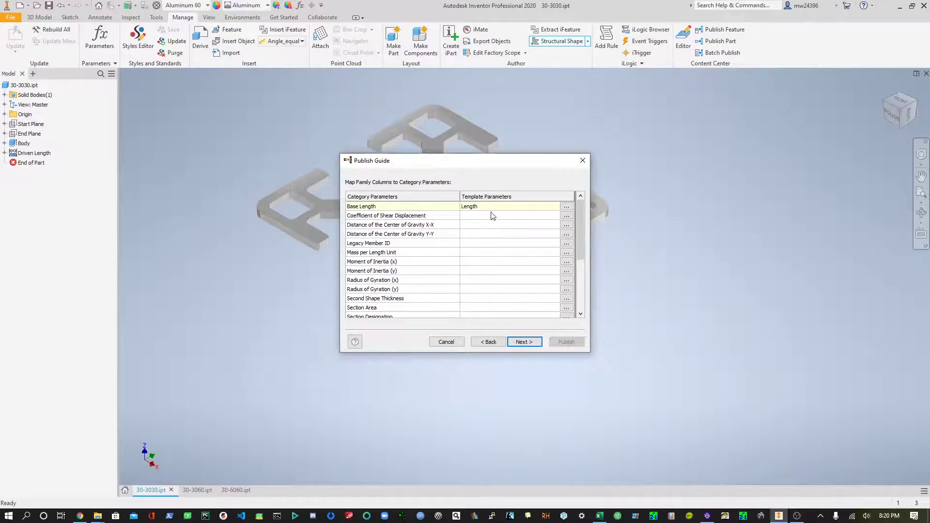
pyautogui.click(525, 341)
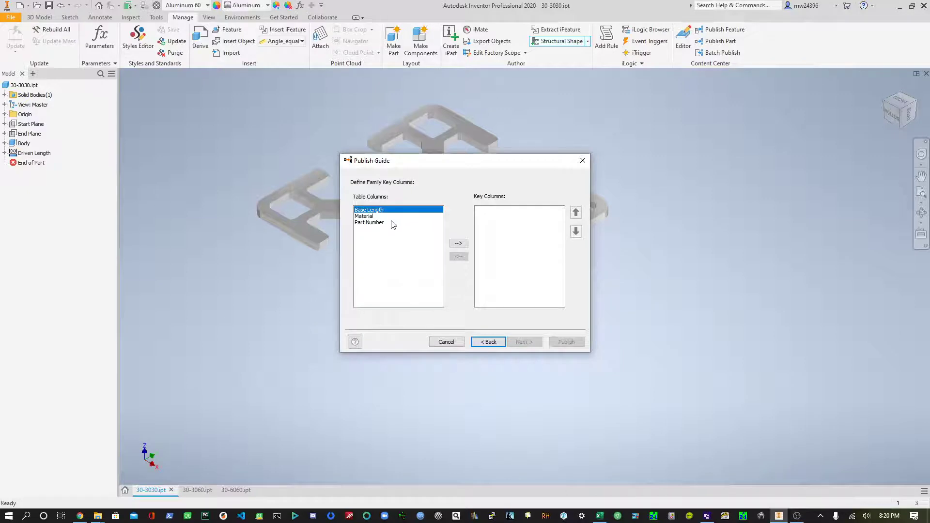
pyautogui.click(392, 223)
pyautogui.click(459, 242)
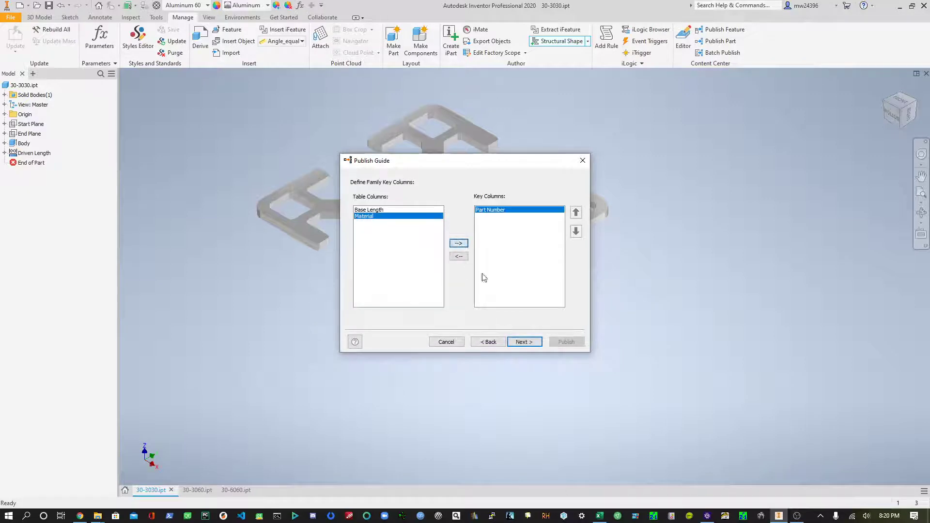
pyautogui.click(522, 341)
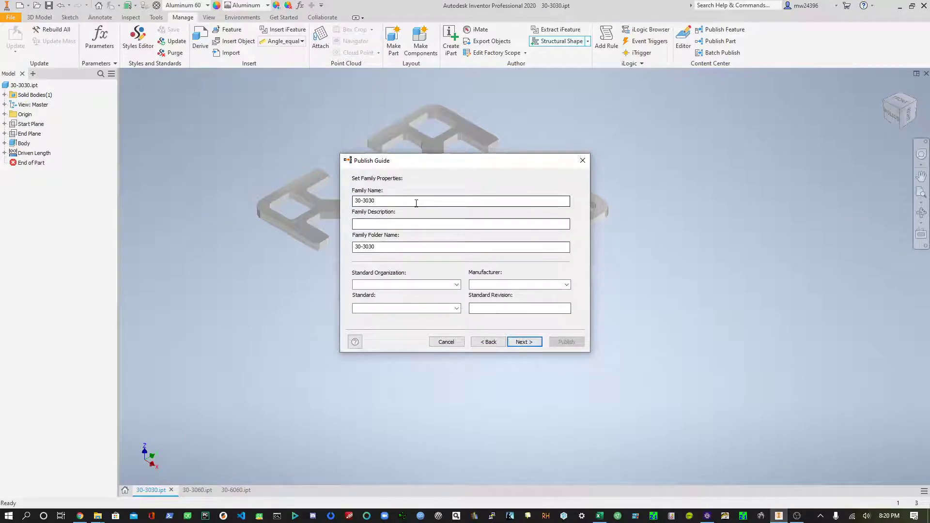
# - Name the family testtesttest3030, description 'test', under 8020 Metric, and publish it
pyautogui.moveTo(417, 202); pyautogui.dragTo(235, 168)
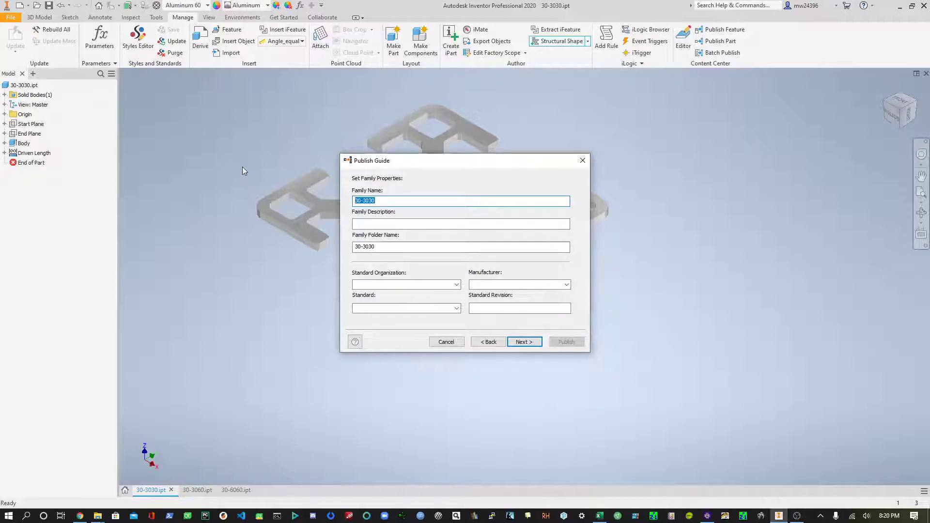
pyautogui.write('testtesttest')
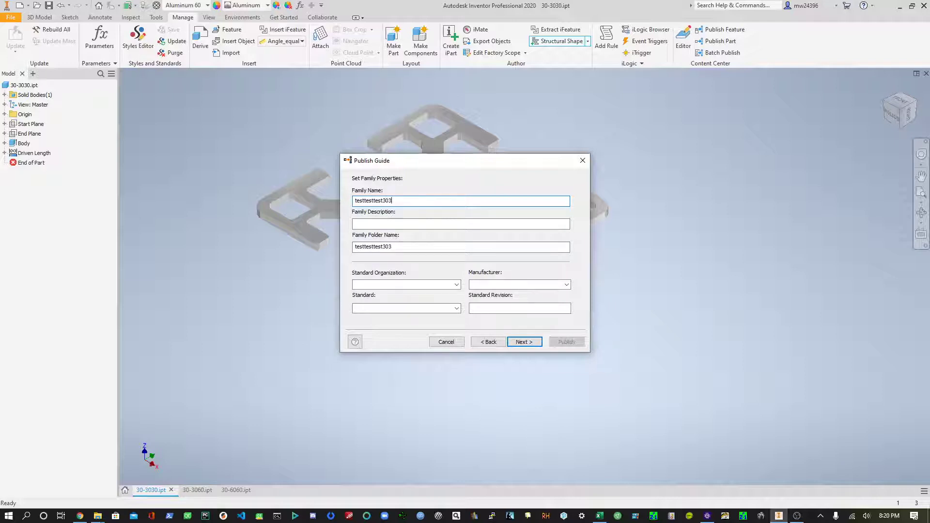
pyautogui.click(456, 284)
pyautogui.click(444, 300)
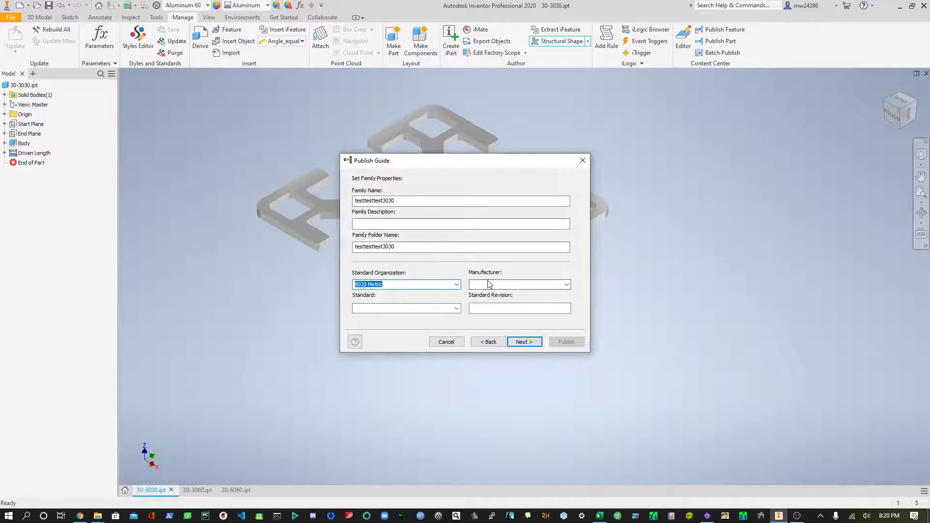
pyautogui.click(496, 284)
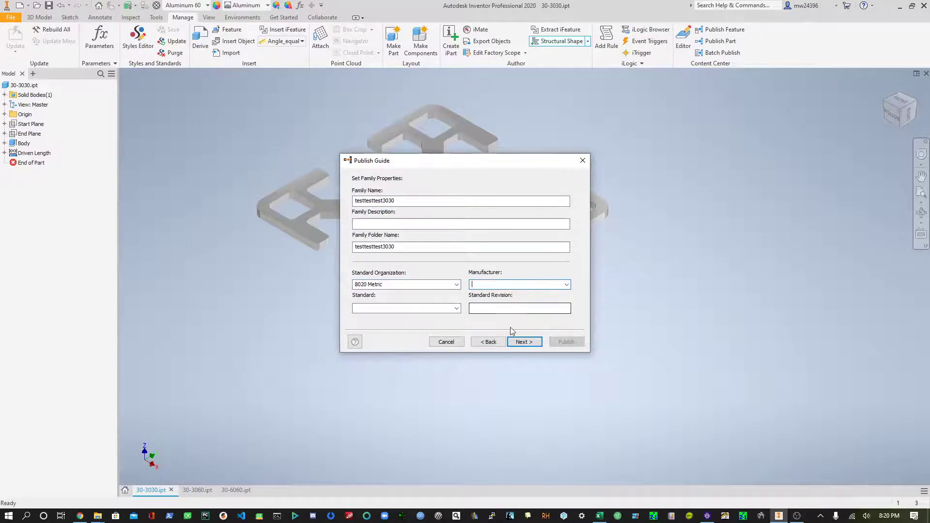
pyautogui.click(441, 223)
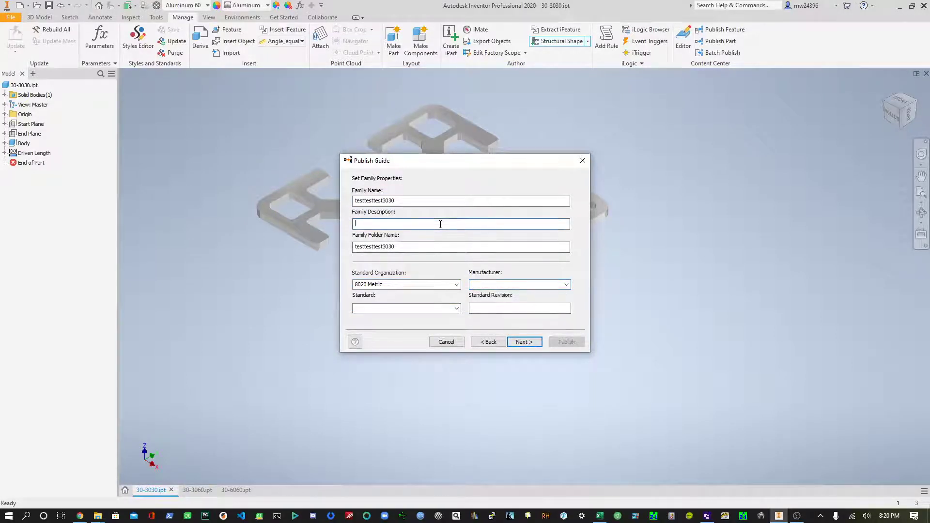
pyautogui.write('test')
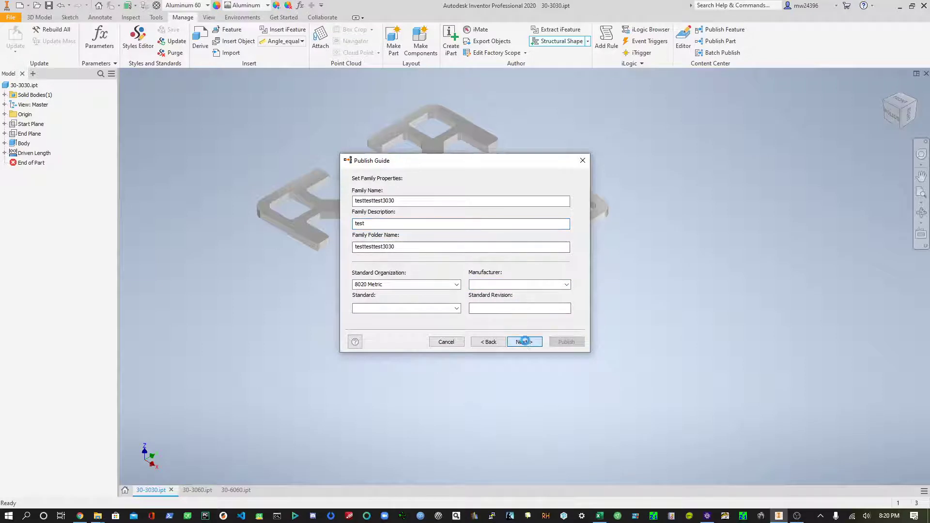
pyautogui.click(525, 342)
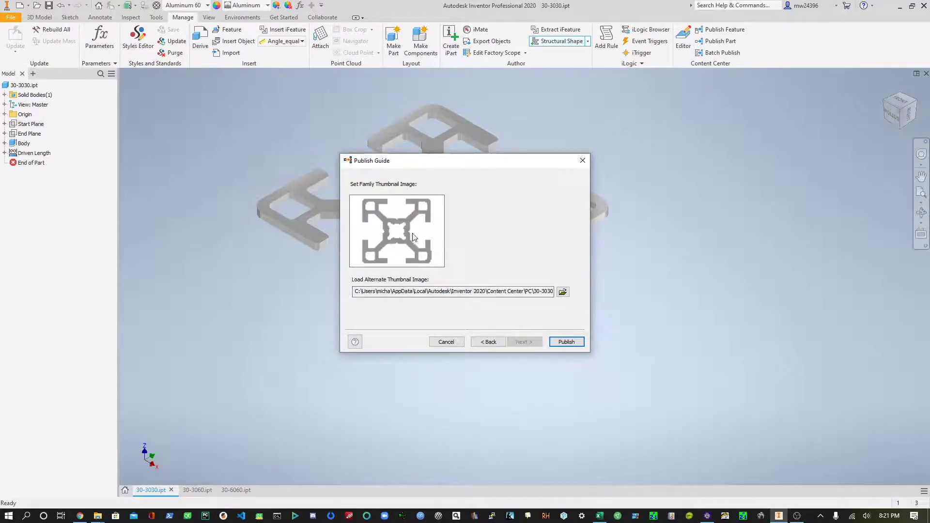
pyautogui.click(562, 343)
pyautogui.click(497, 290)
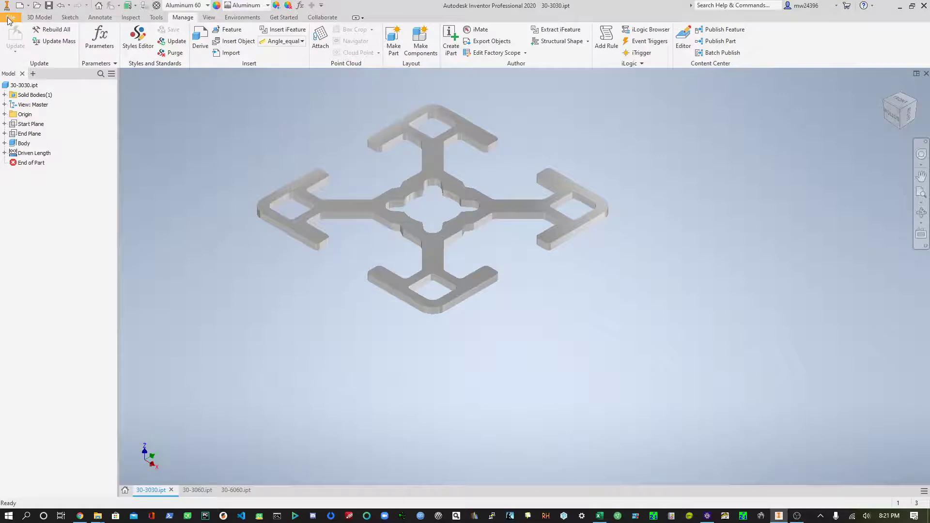
# - Create a new assembly, Assembly1, from File > New > Assembly
pyautogui.click(10, 17)
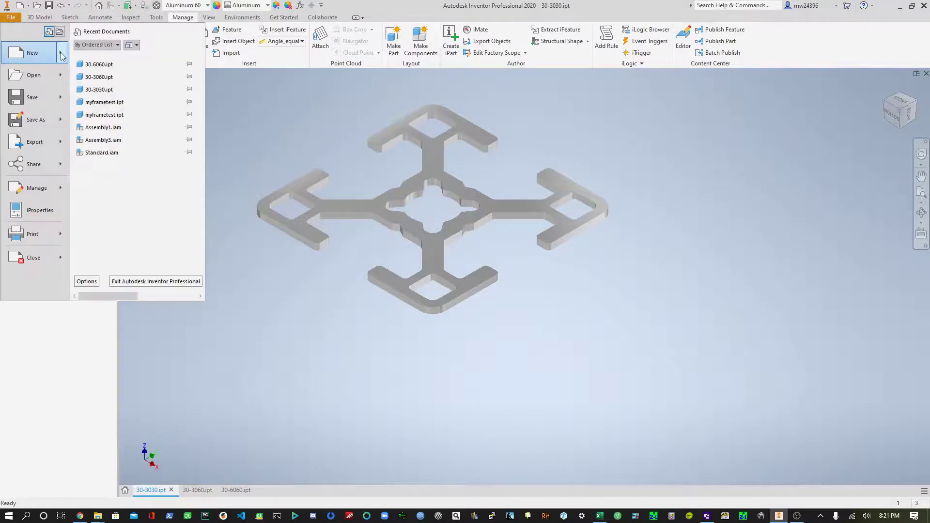
pyautogui.moveTo(34, 53)
pyautogui.click(112, 77)
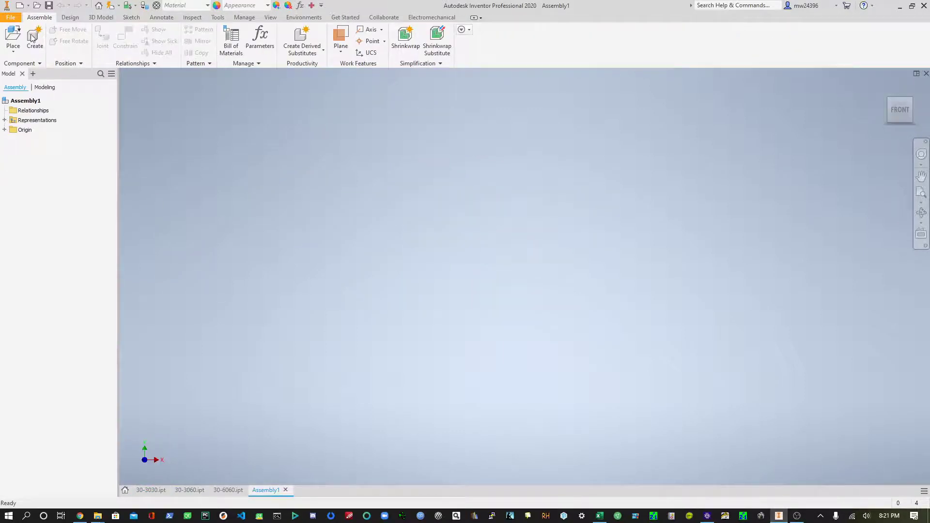
# - Create in-place part Part1 and sketch a rectangle on its XZ plane
pyautogui.click(35, 38)
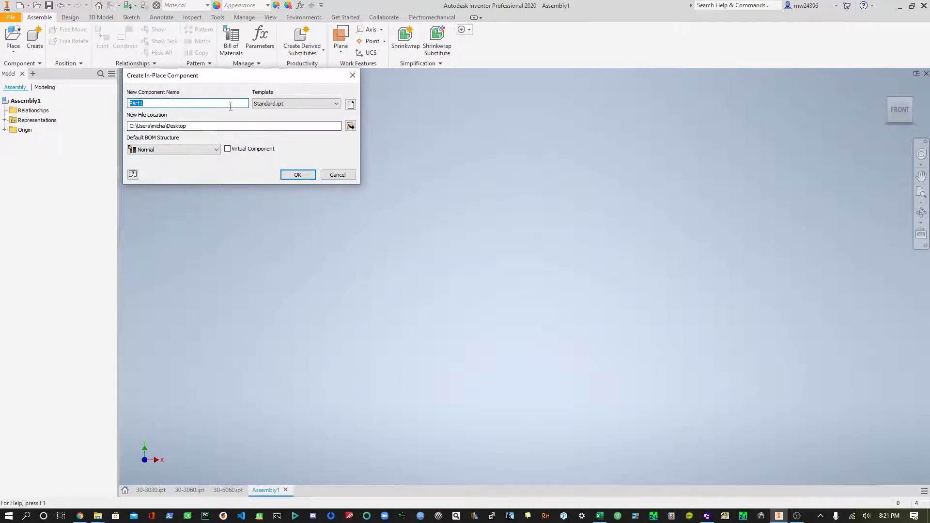
pyautogui.click(291, 176)
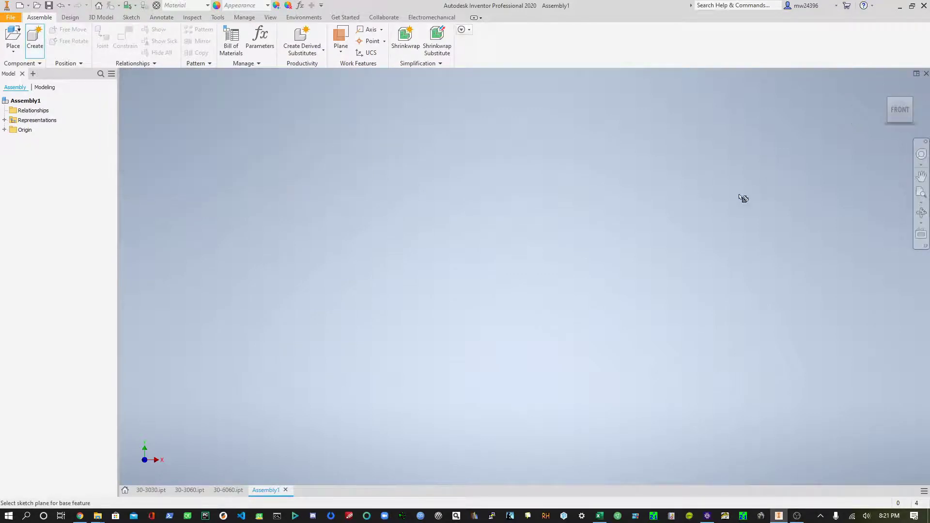
pyautogui.click(204, 91)
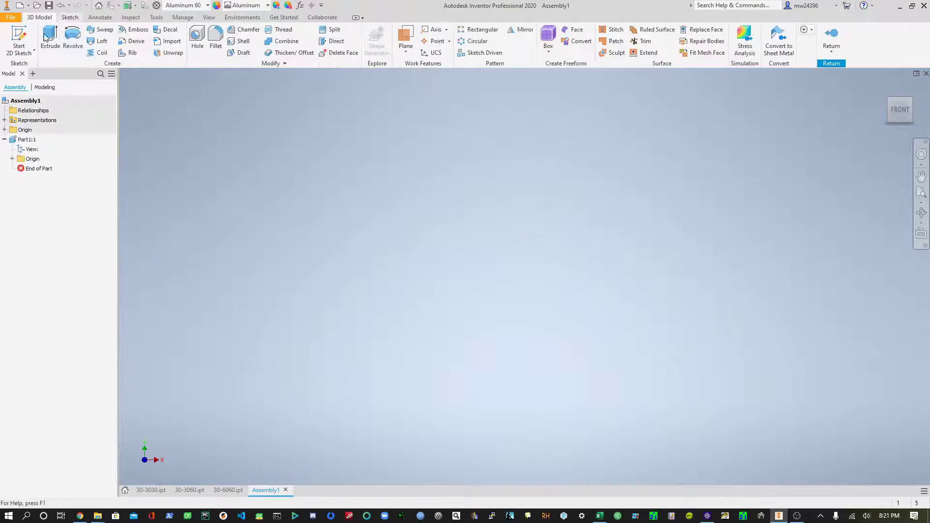
pyautogui.click(19, 37)
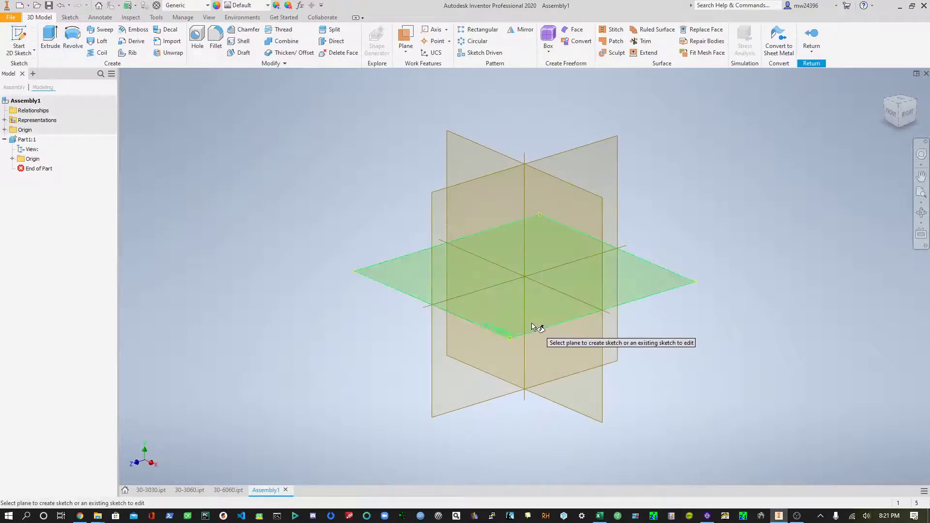
pyautogui.click(532, 326)
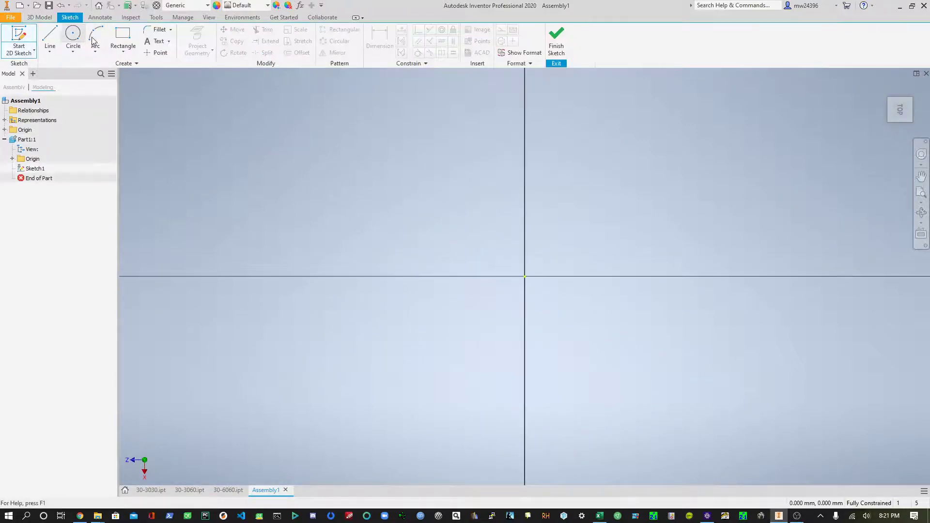
pyautogui.click(123, 38)
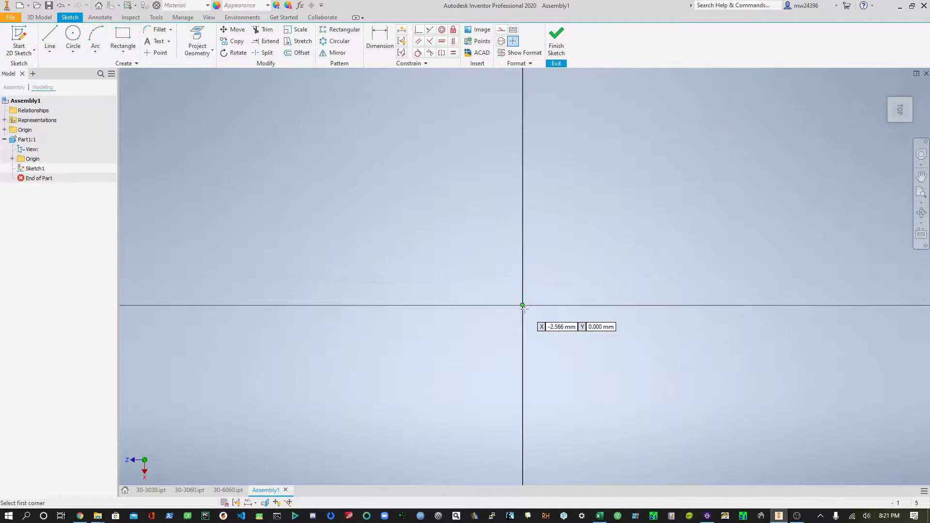
pyautogui.scroll(2, 688, 389)
pyautogui.click(688, 390)
pyautogui.click(308, 162)
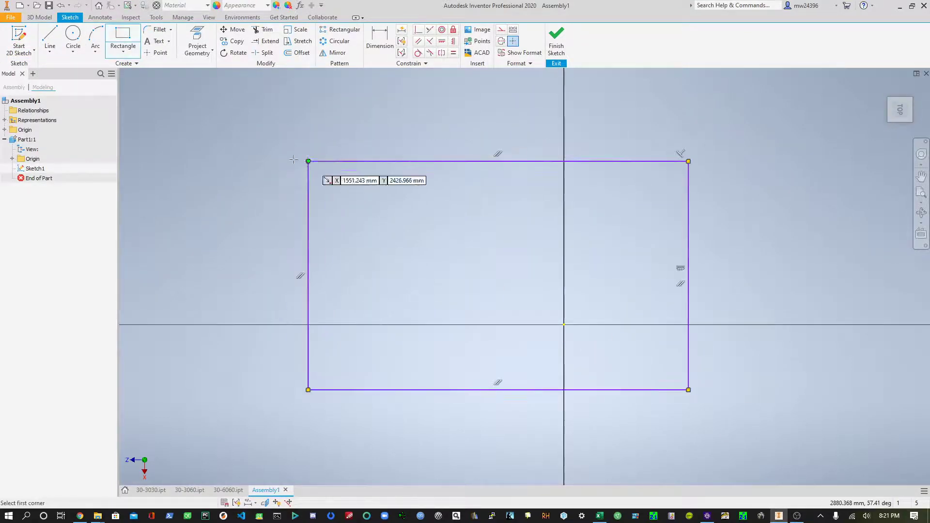
pyautogui.click(39, 17)
# - Extrude the rectangle 500 mm into a solid block
pyautogui.click(45, 34)
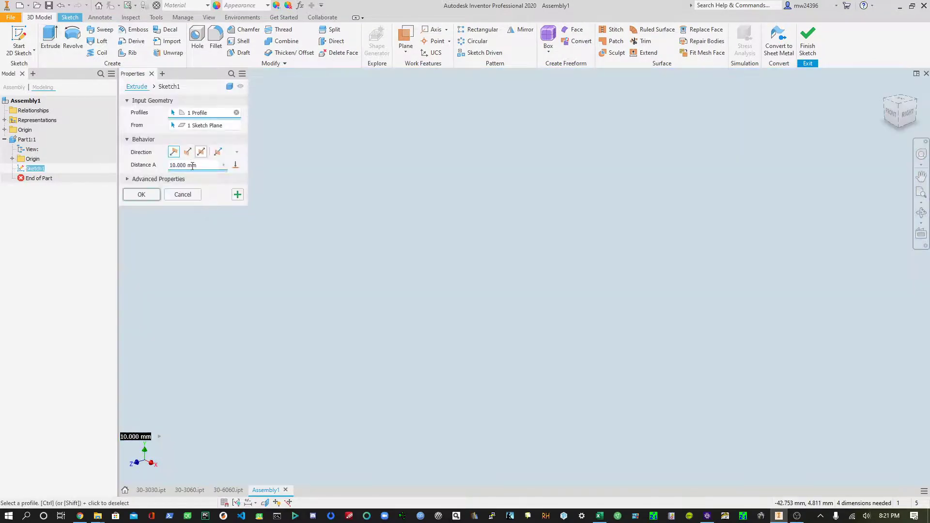
pyautogui.write('500')
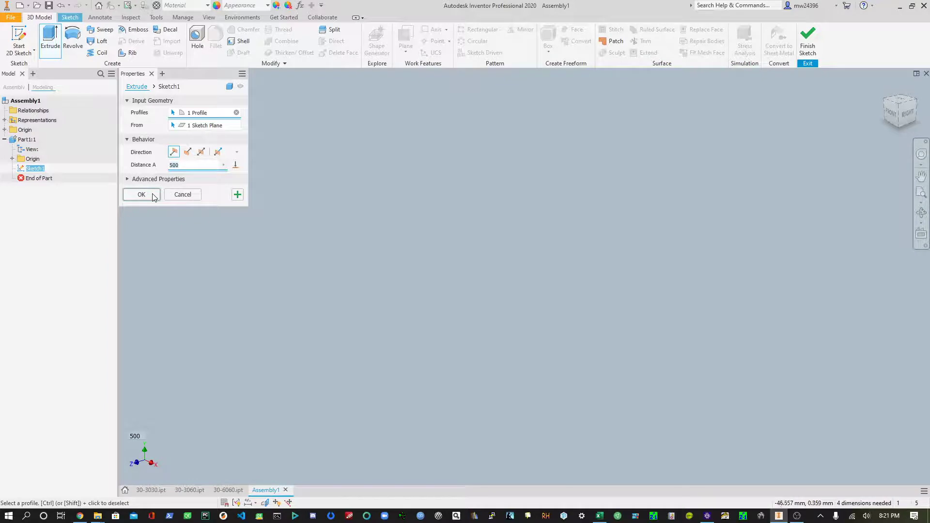
pyautogui.click(144, 194)
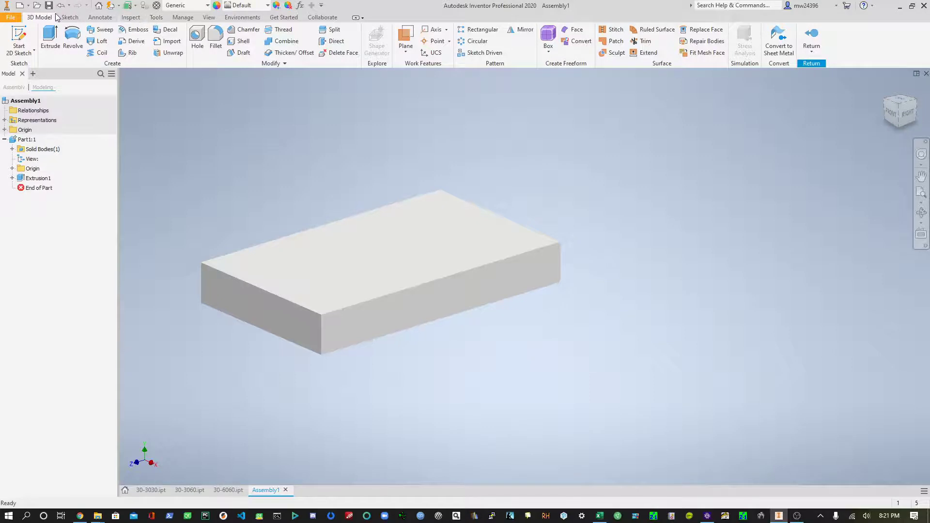
# - Return to the assembly and, at Insert Frame's prompt, save Assembly1.iam and Part1.ipt to the Desktop
pyautogui.click(811, 39)
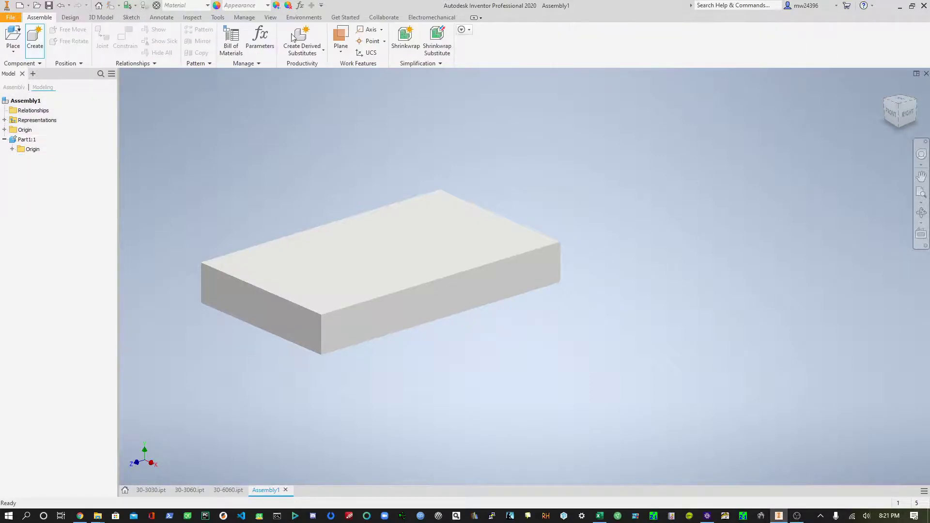
pyautogui.click(70, 18)
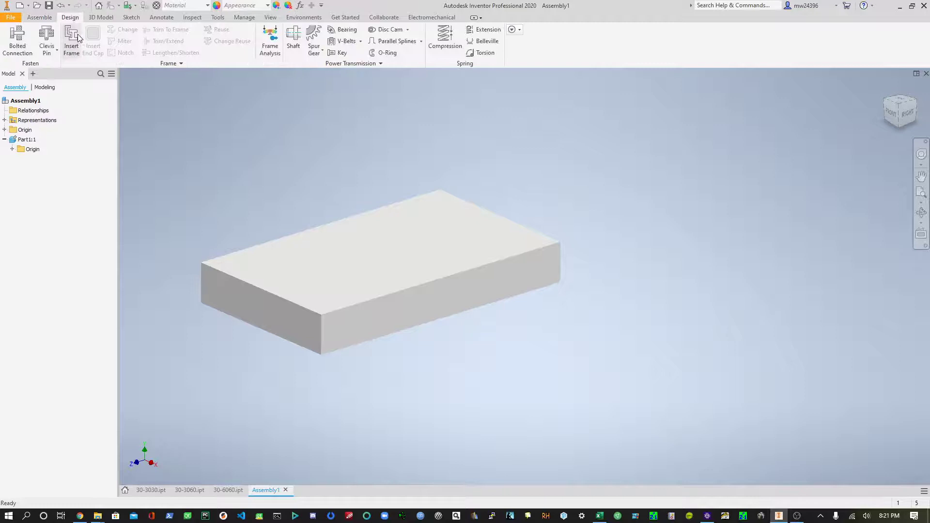
pyautogui.click(75, 36)
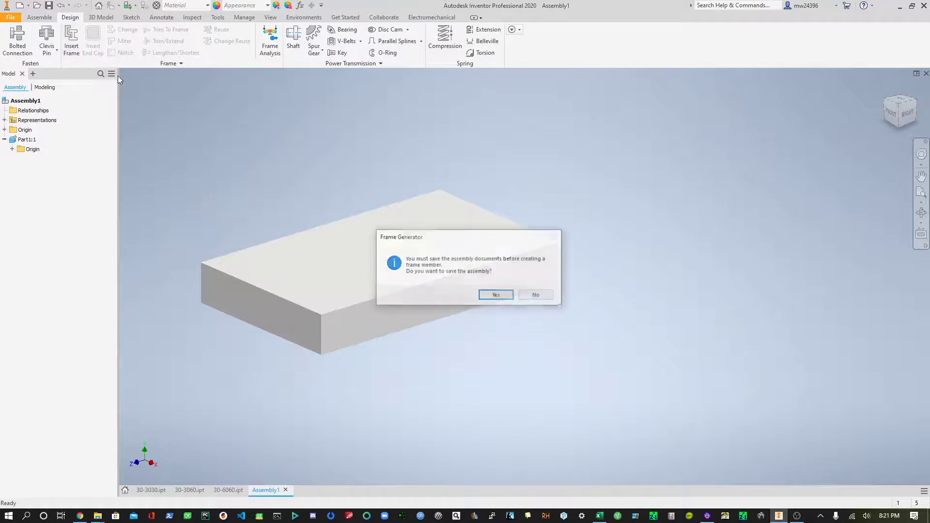
pyautogui.click(502, 297)
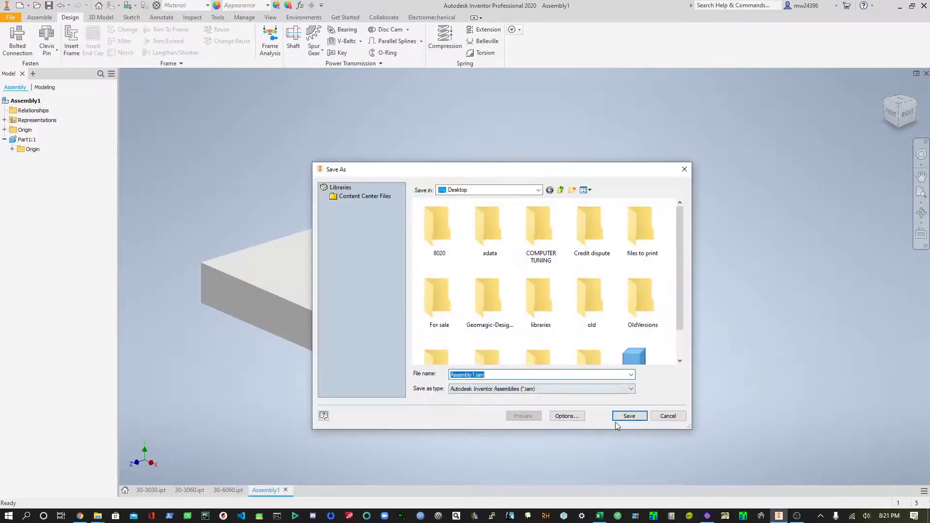
pyautogui.click(629, 417)
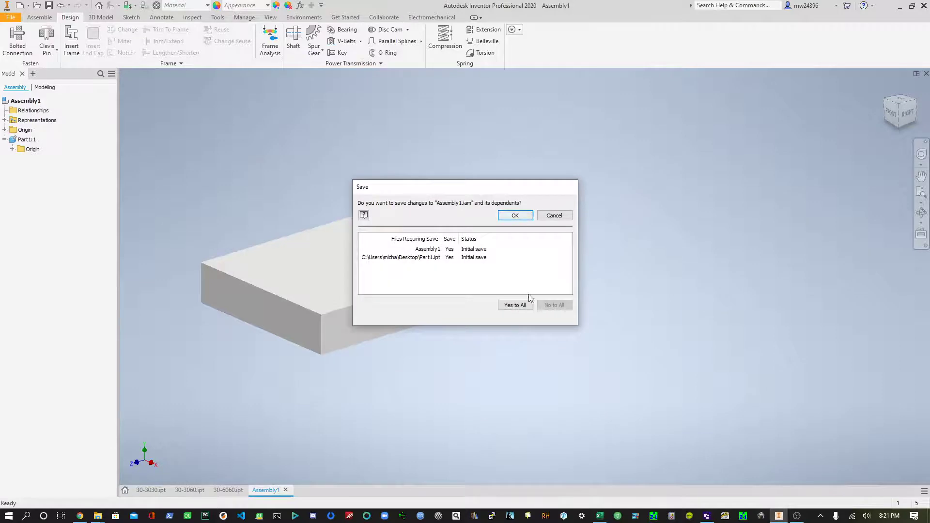
pyautogui.click(516, 215)
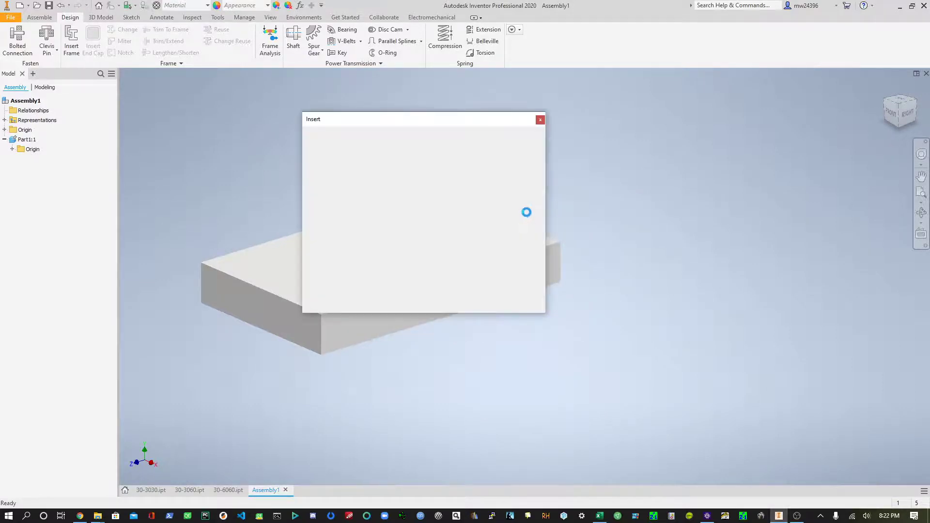
pyautogui.moveTo(478, 120); pyautogui.dragTo(681, 105)
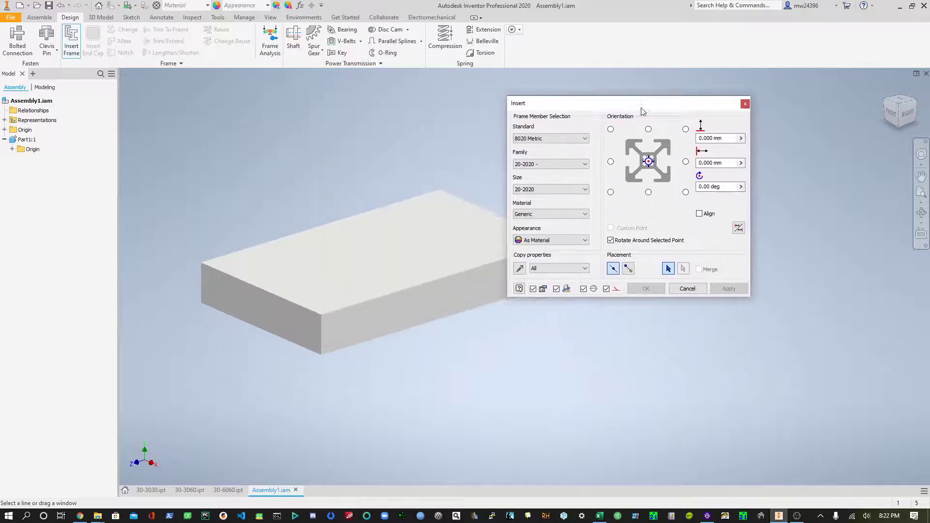
pyautogui.click(586, 165)
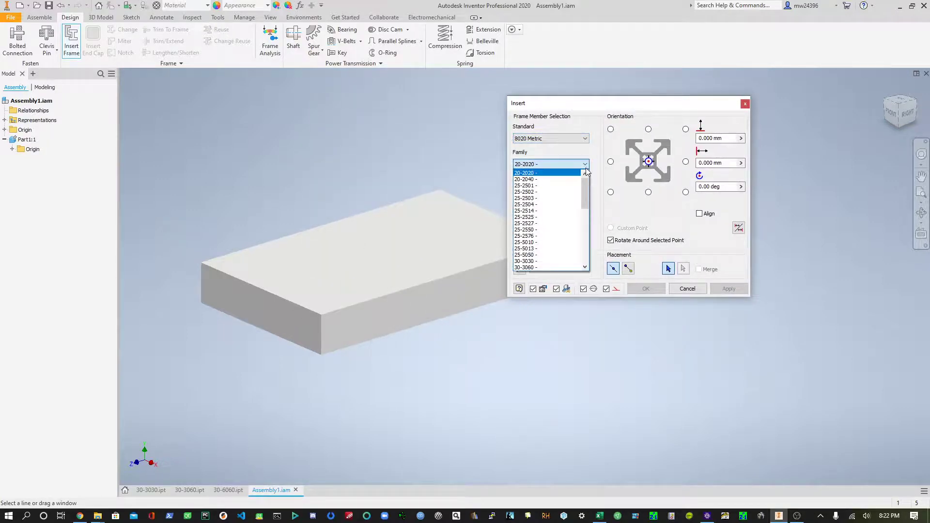
pyautogui.moveTo(589, 190); pyautogui.dragTo(584, 252)
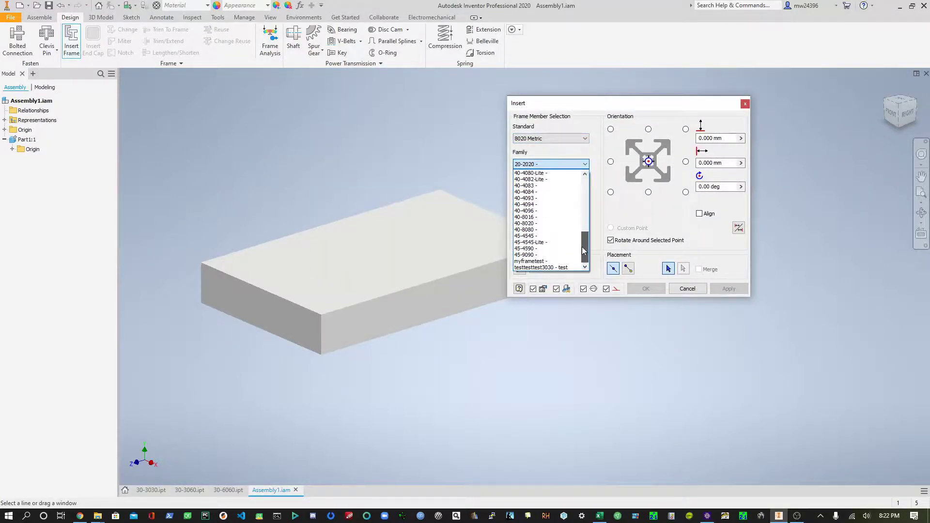
pyautogui.click(573, 269)
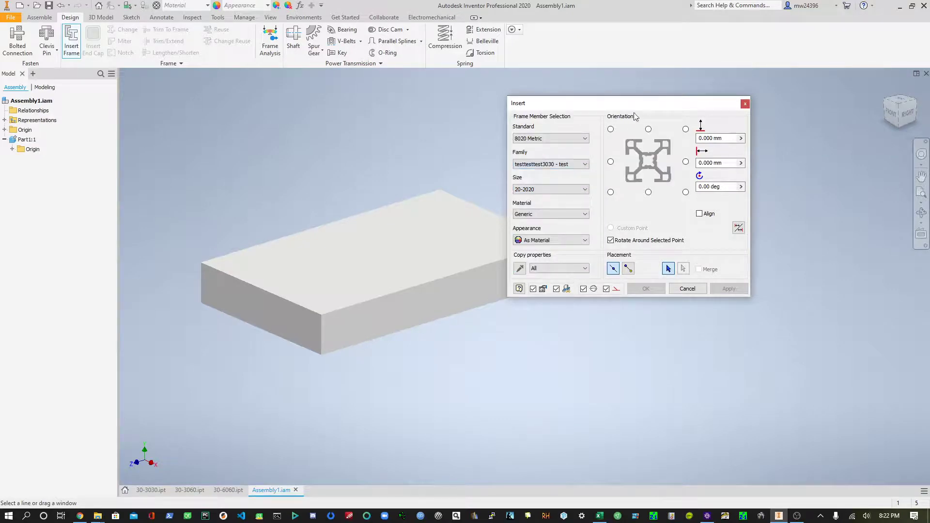
pyautogui.moveTo(638, 108); pyautogui.dragTo(757, 93)
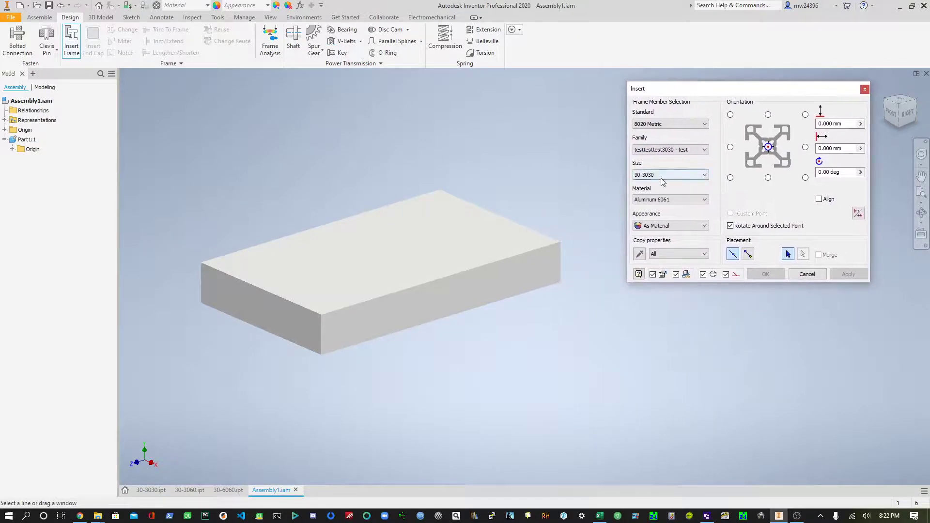
pyautogui.moveTo(565, 131); pyautogui.dragTo(182, 395)
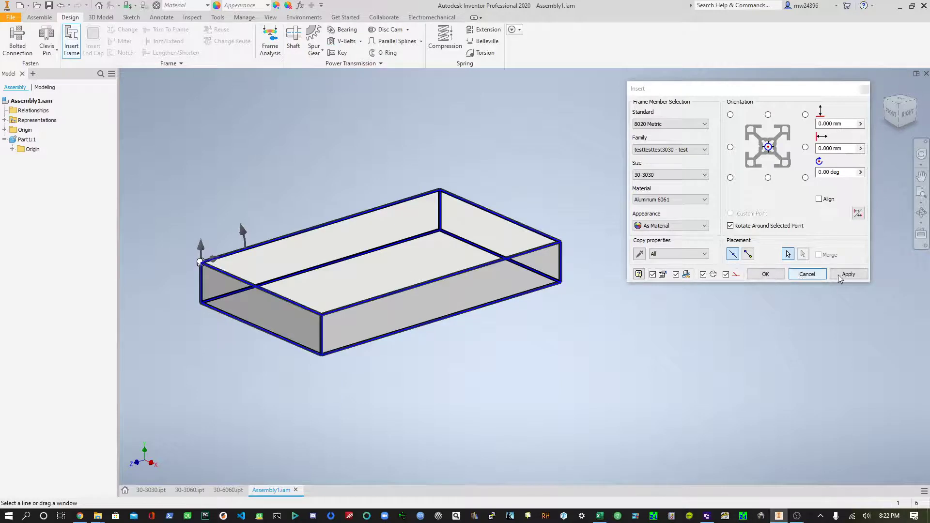
# - Accept the frame member settings and default file and member names to generate the twelve 30-3030 members
pyautogui.click(773, 276)
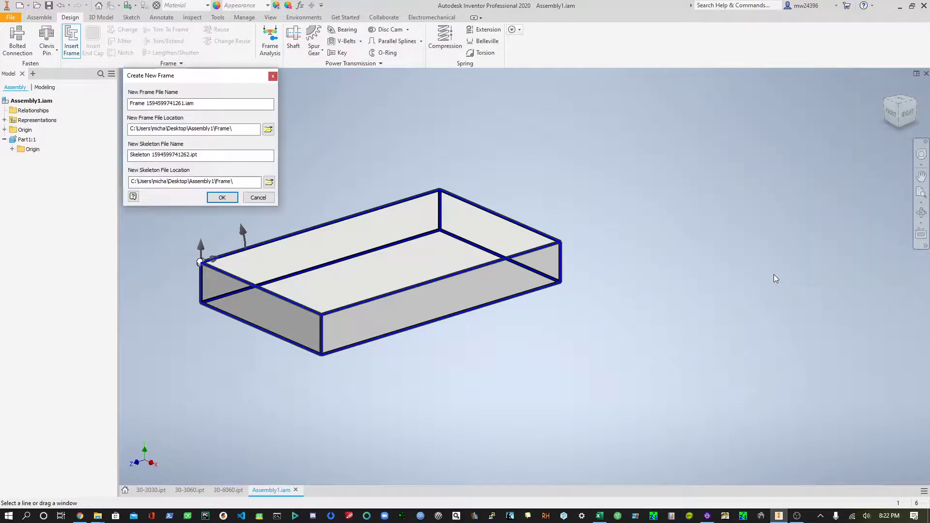
pyautogui.click(222, 197)
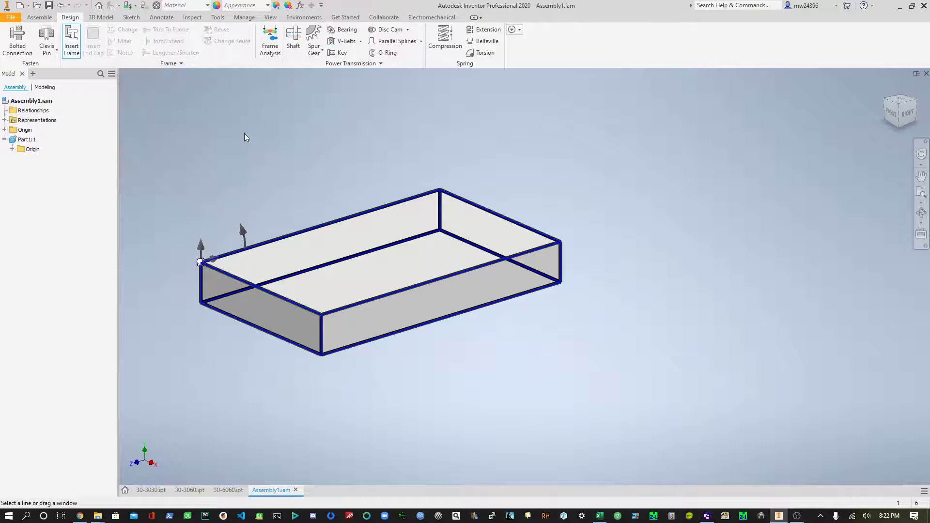
pyautogui.click(589, 246)
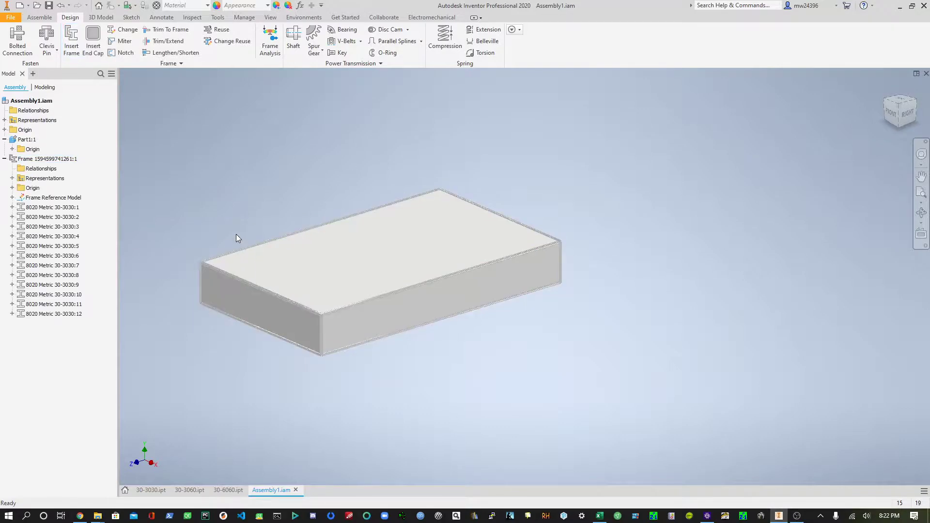
pyautogui.click(49, 18)
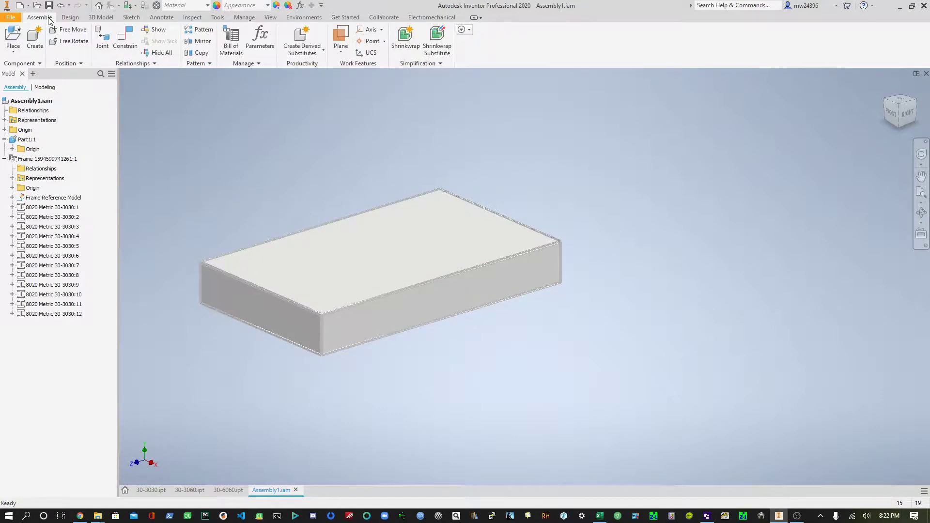
# - Open the assembly's Bill of Materials and expand the frame row to list its 30-3030 members
pyautogui.click(227, 40)
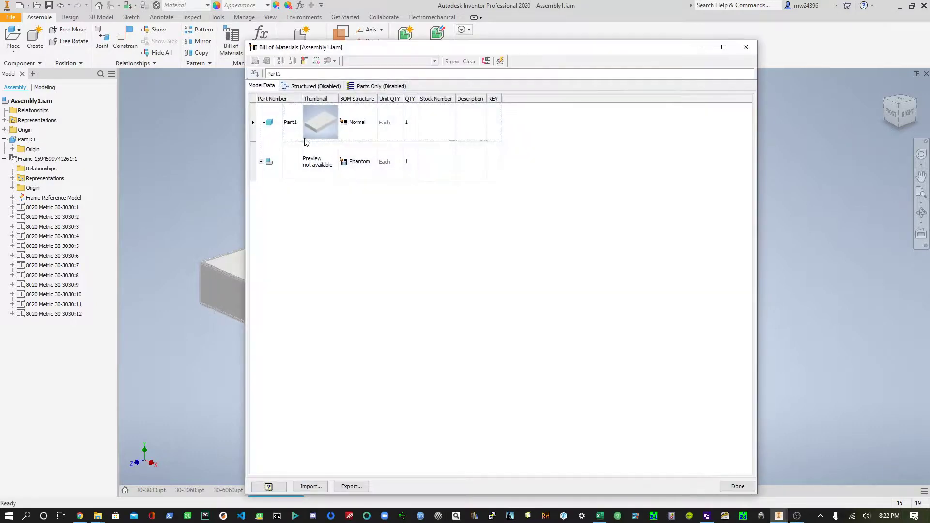
pyautogui.click(261, 161)
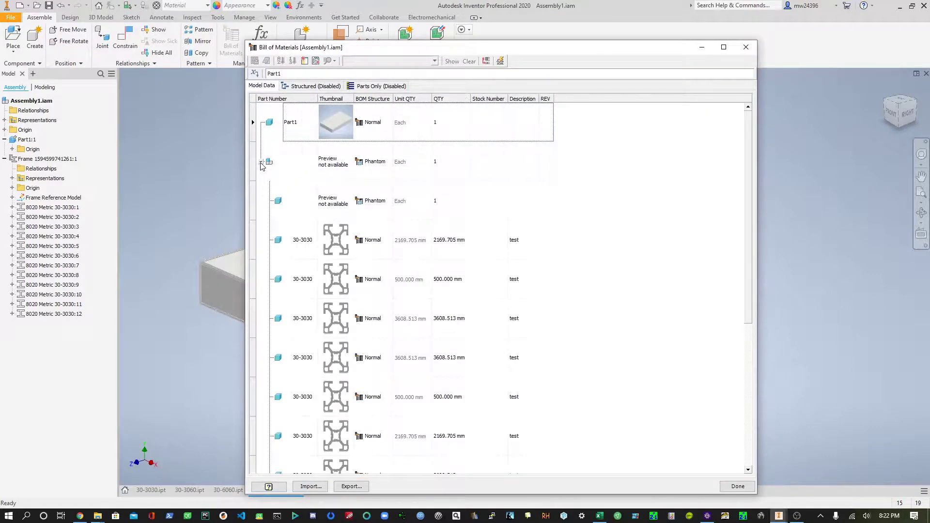
pyautogui.scroll(-3, 465, 335)
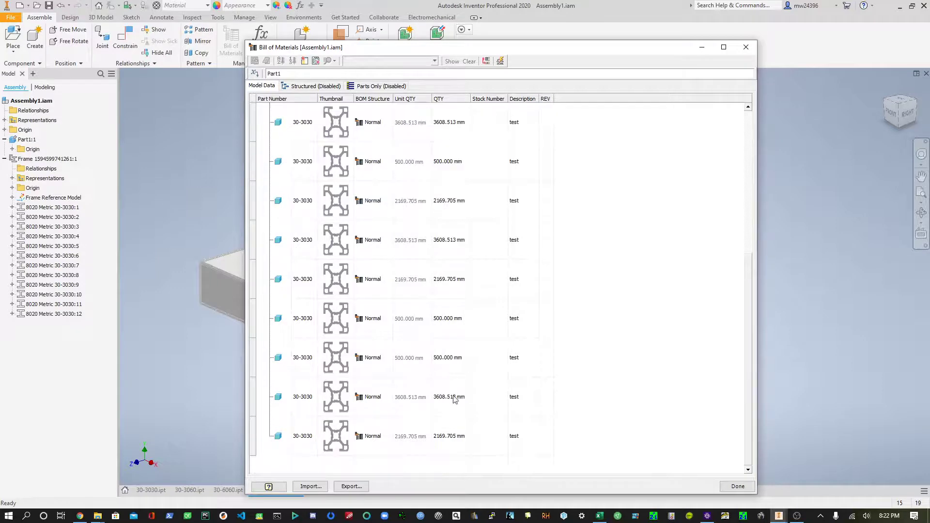
pyautogui.scroll(3, 456, 400)
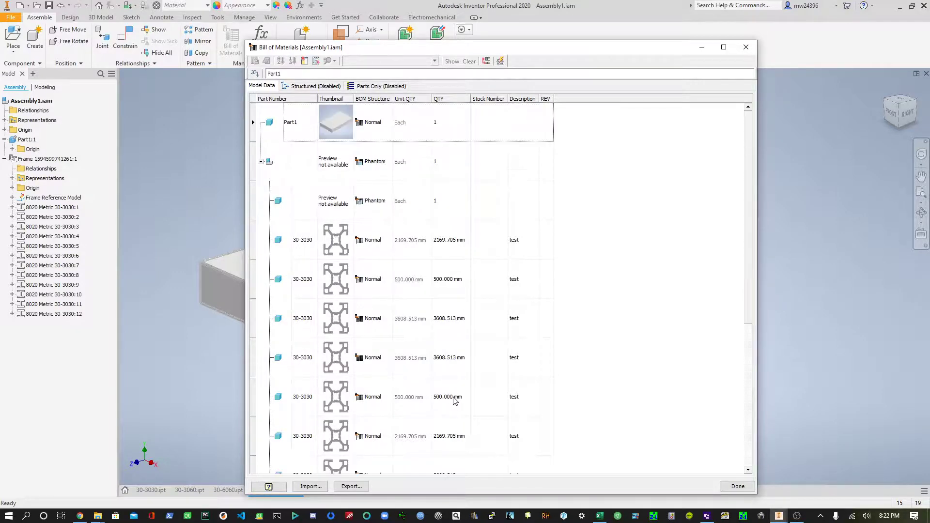
# - Check the first 30-3030 member's length and the 500.000 mm members in the list
pyautogui.click(462, 248)
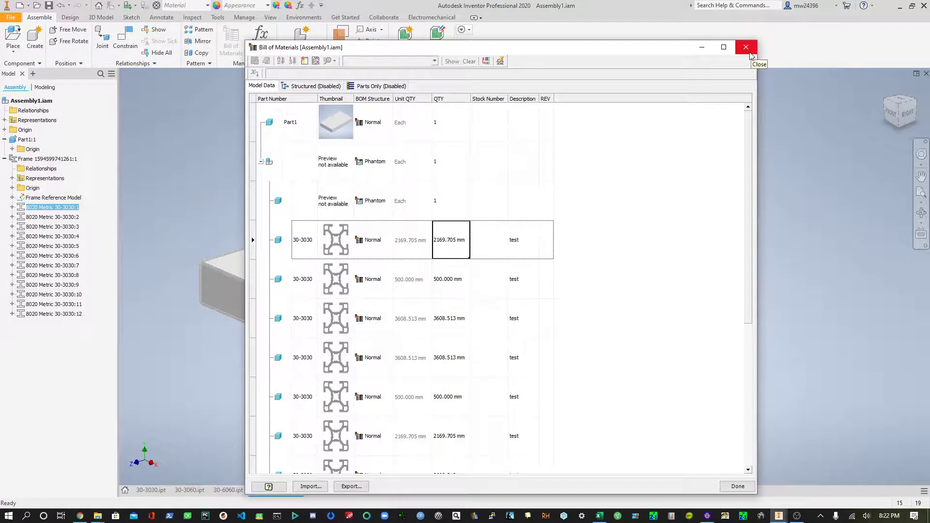
pyautogui.scroll(-3, 468, 275)
pyautogui.scroll(3, 469, 276)
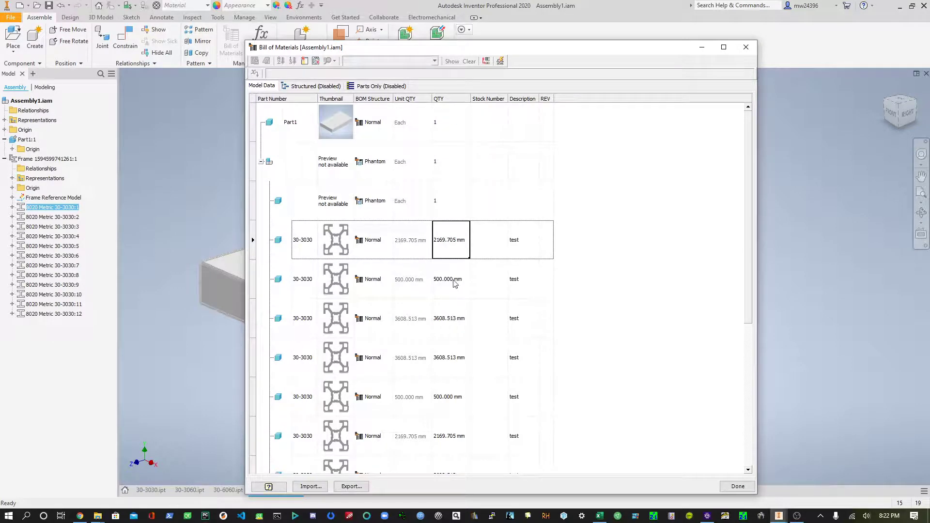
pyautogui.click(455, 283)
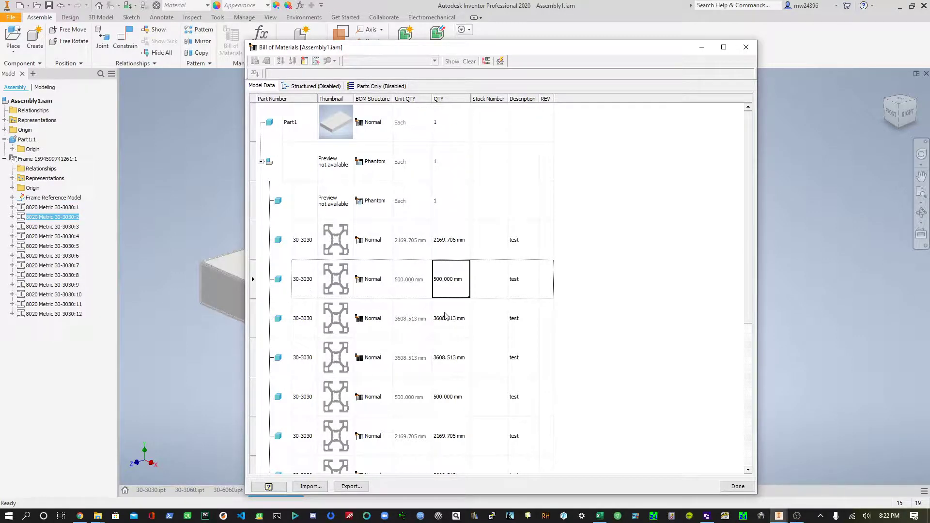
pyautogui.scroll(-3, 446, 316)
pyautogui.click(454, 323)
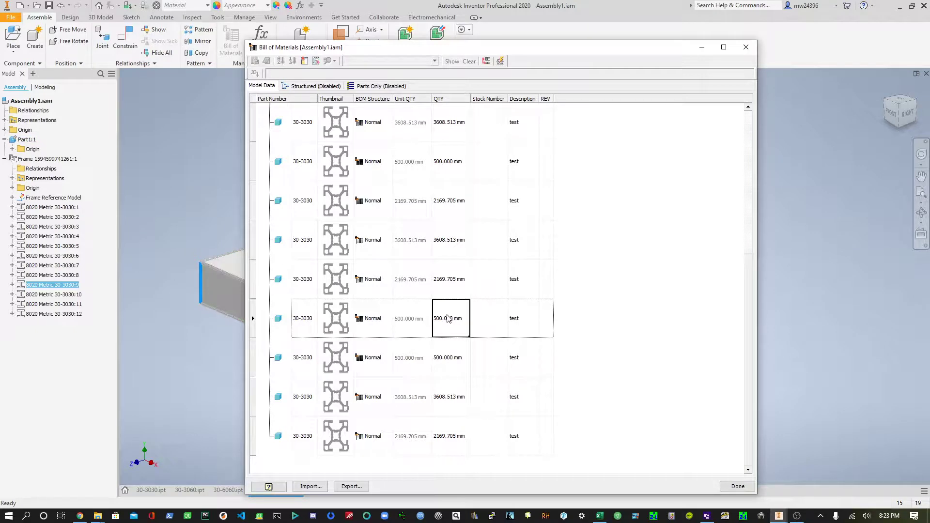
# - Step through the remaining rows down to 30-3030:12, verifying each member's length in millimetres
pyautogui.click(456, 177)
pyautogui.scroll(1, 456, 173)
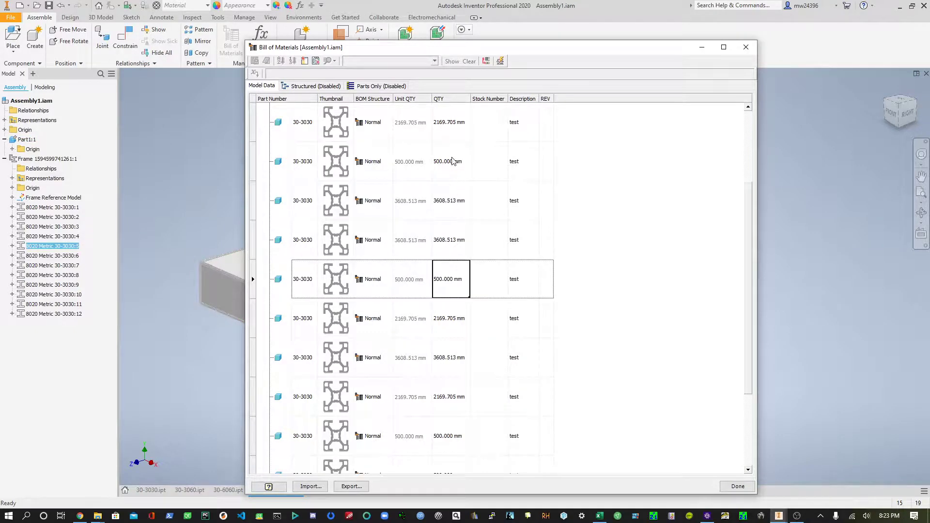
pyautogui.click(453, 161)
pyautogui.scroll(1, 454, 162)
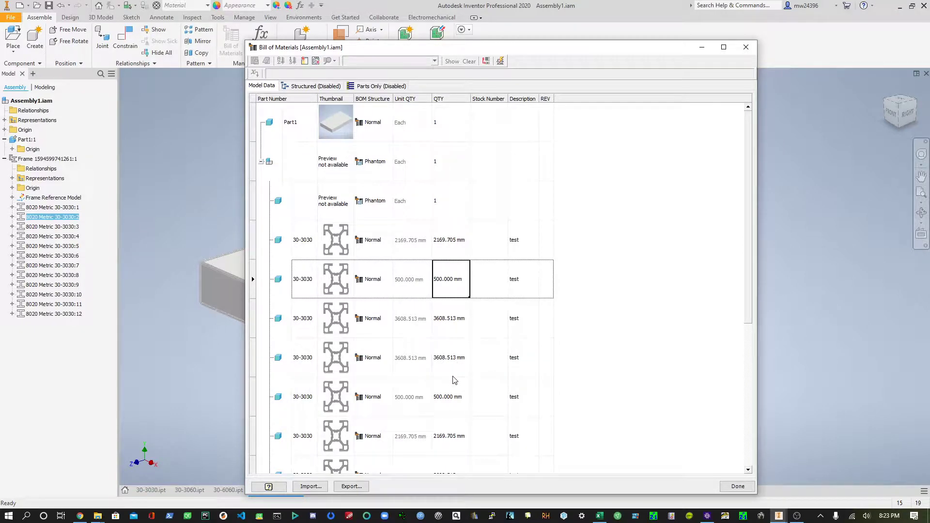
pyautogui.press('Down')
pyautogui.press('Down')
pyautogui.press('Down')
pyautogui.press('Down')
pyautogui.press('Down')
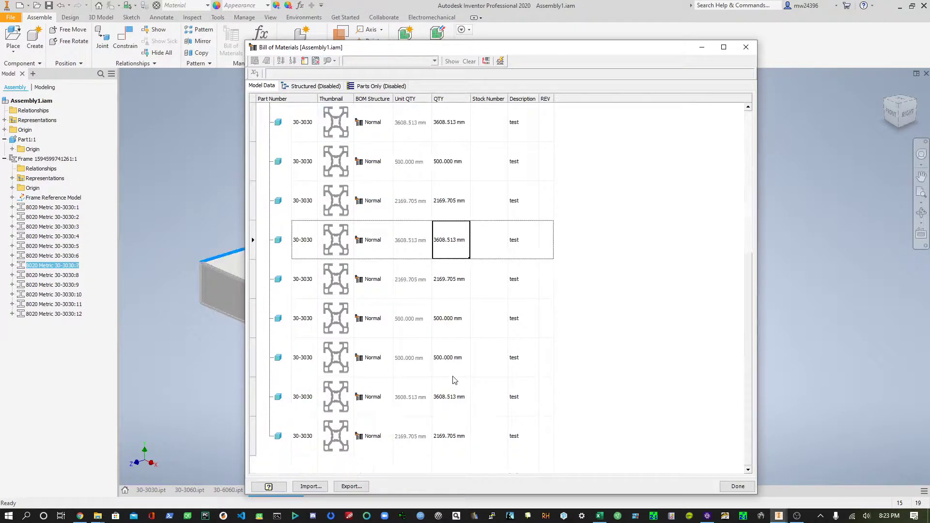
pyautogui.press('Down')
pyautogui.press('Down')
pyautogui.press('Down')
pyautogui.press('Down')
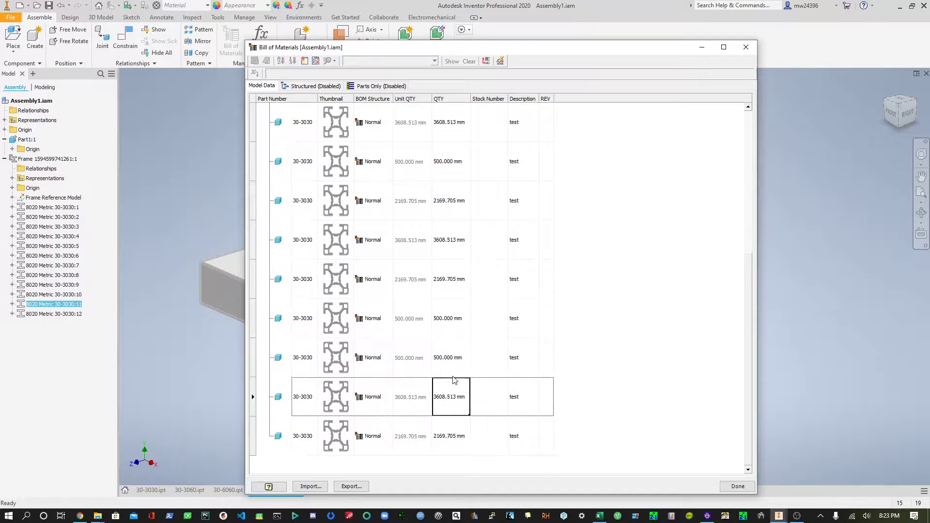
pyautogui.press('Down')
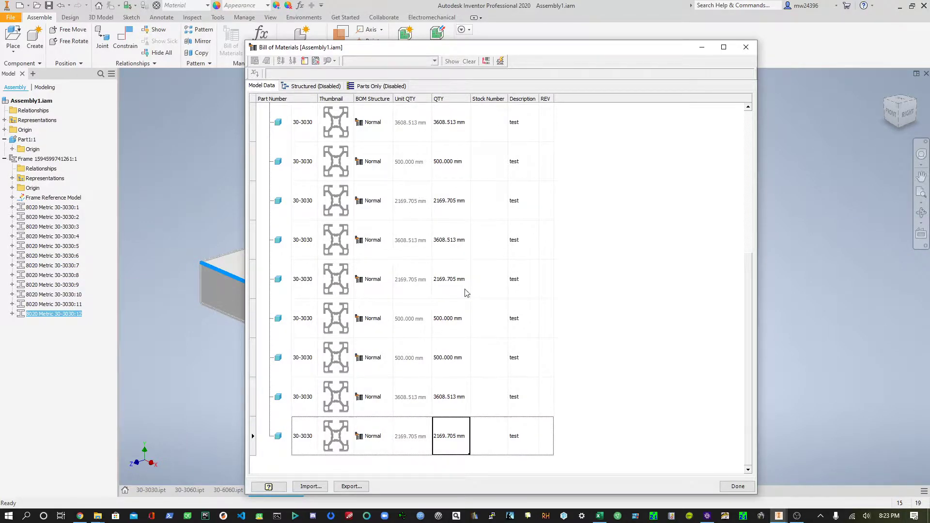
pyautogui.click(750, 55)
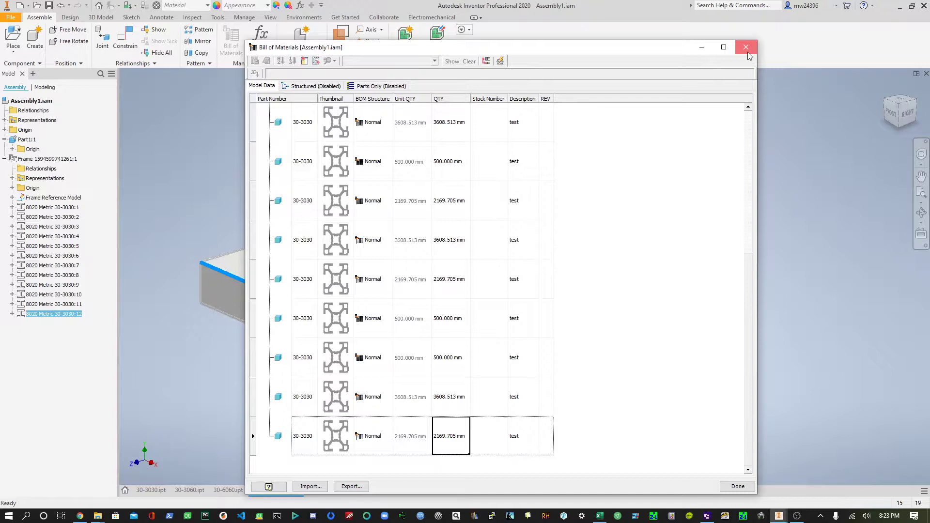